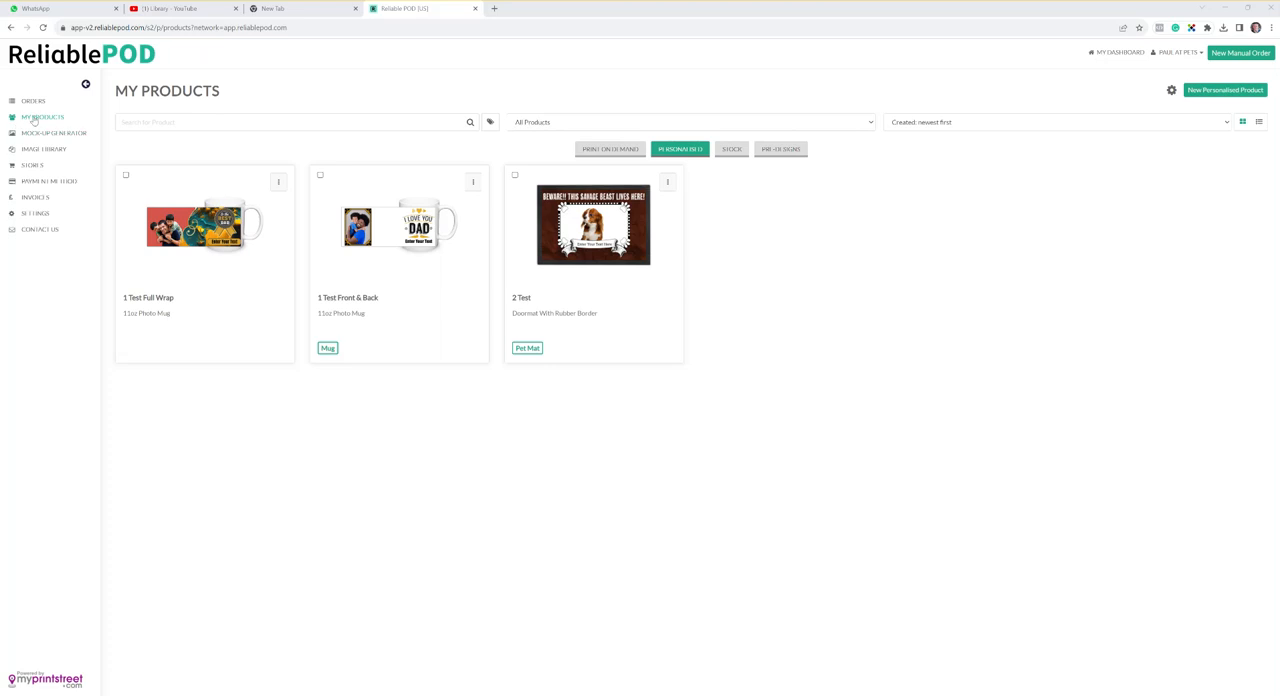
# - Start designing a new personalised product using Necklaces With 5 Variants from the Jewelry With Message Card category
pyautogui.click(40, 117)
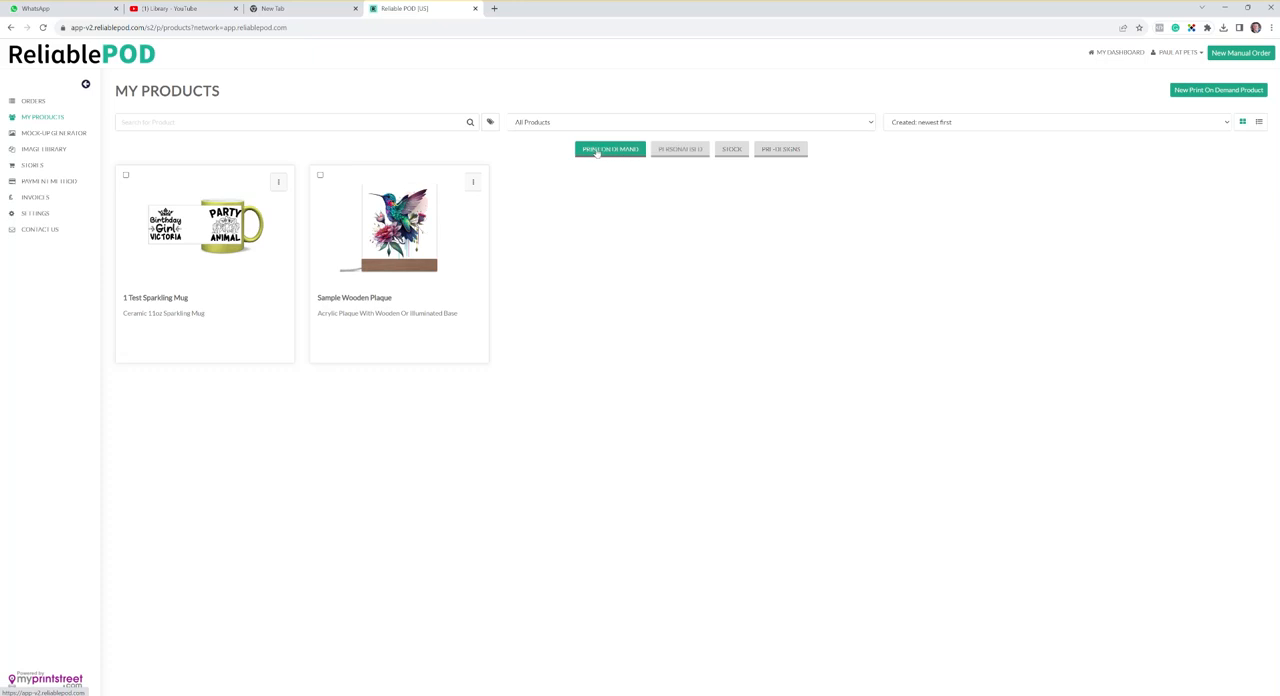
pyautogui.click(680, 150)
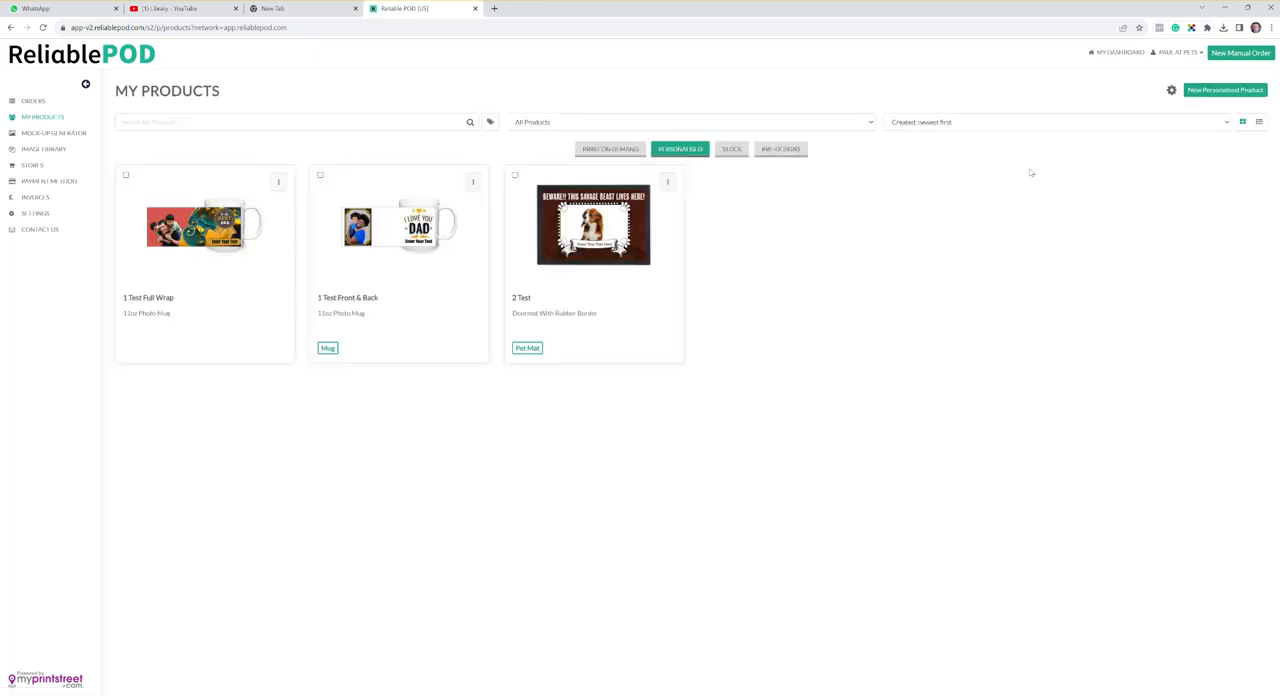
pyautogui.click(1212, 94)
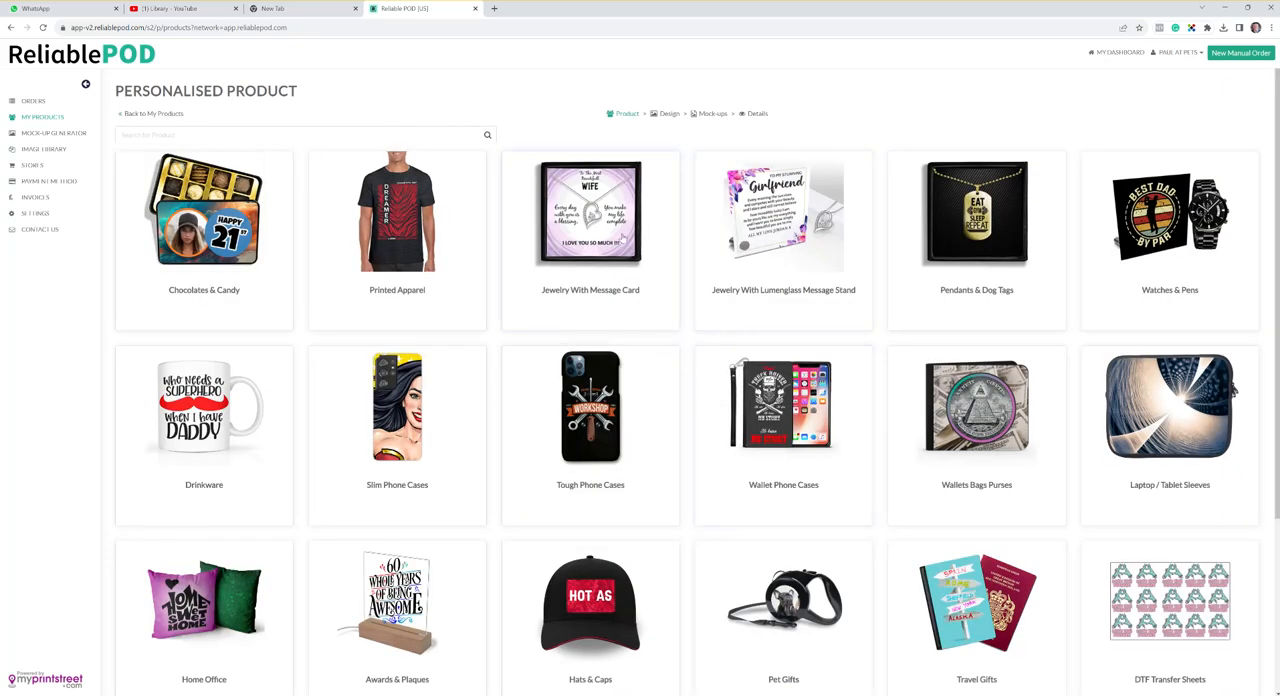
pyautogui.click(626, 242)
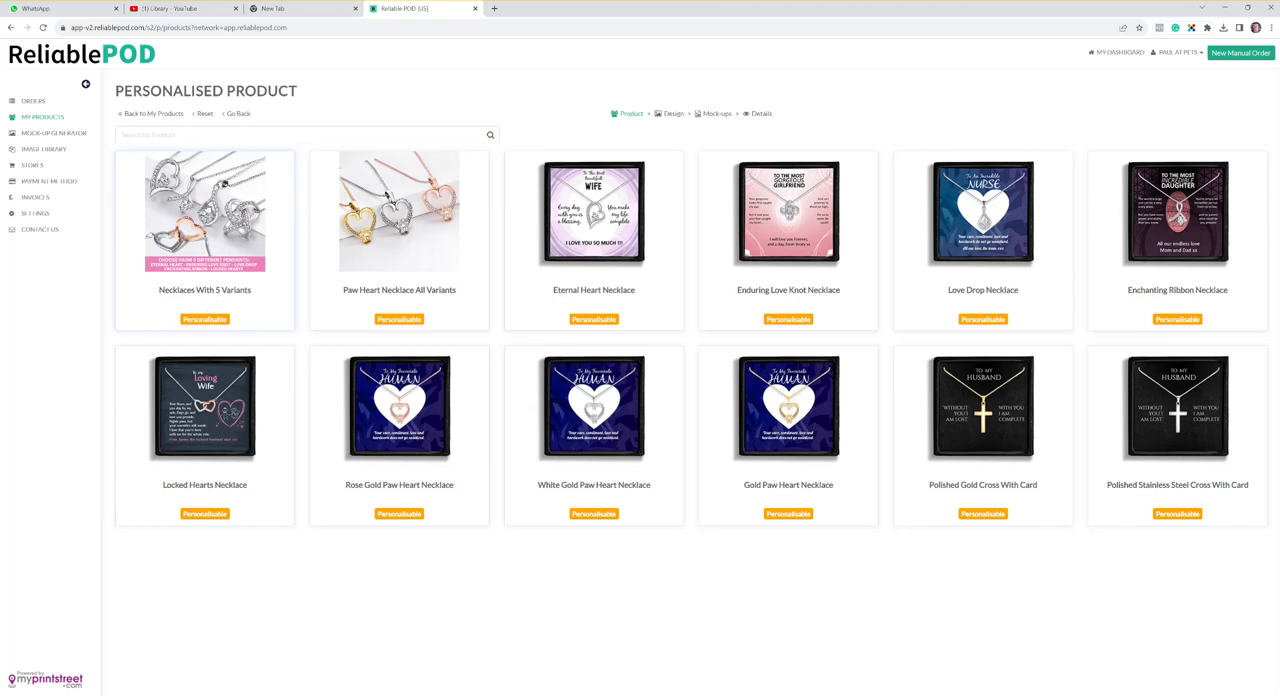
pyautogui.click(224, 183)
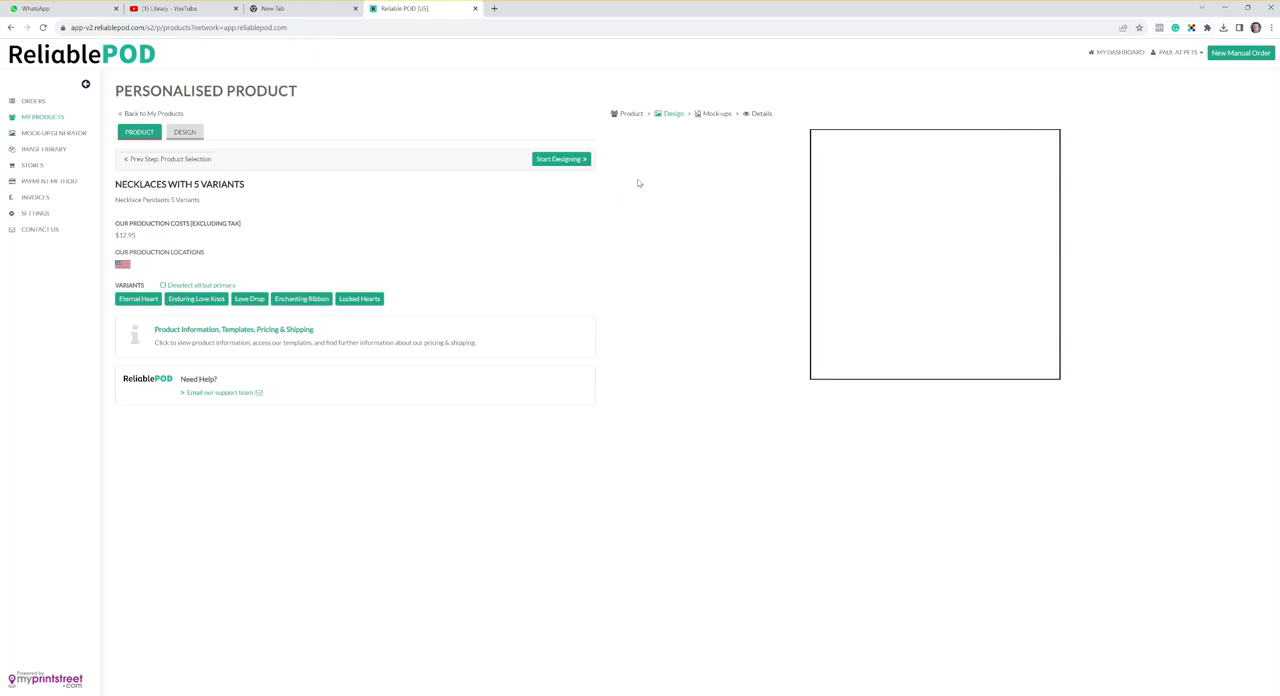
pyautogui.click(561, 159)
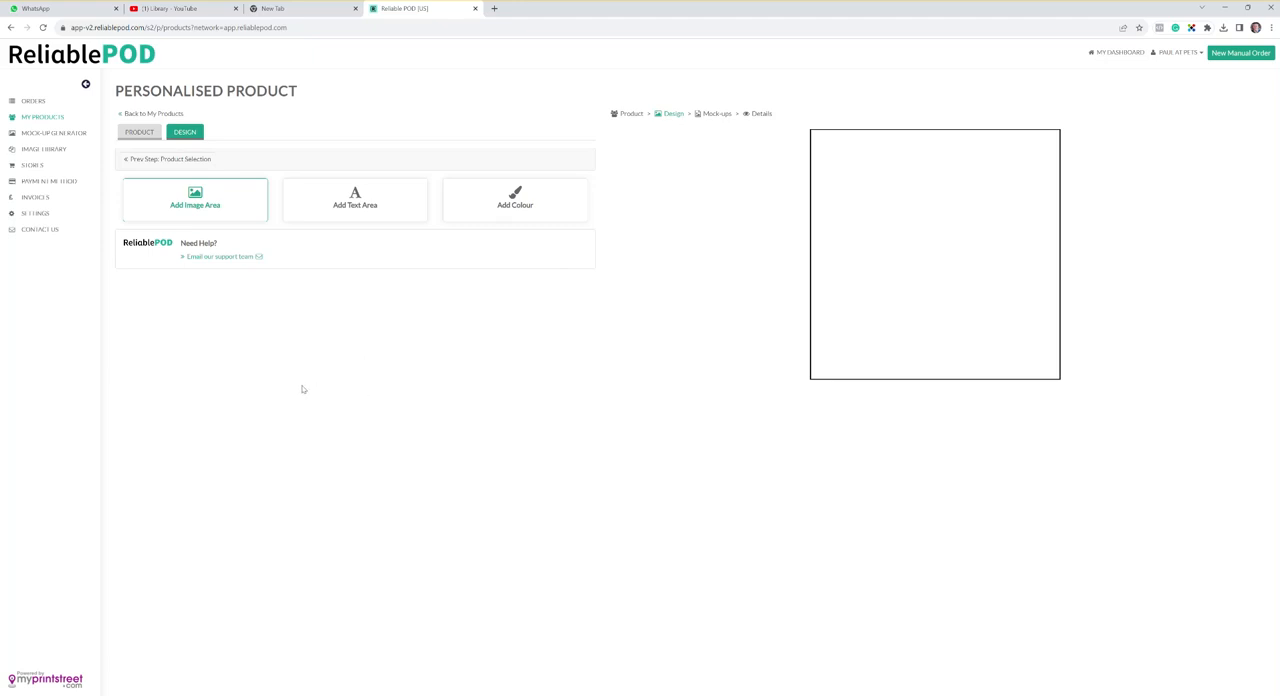
# - Add an image layer with consumer upload disabled, using Message Card-2-2-01 from the Jewelry folder as the static image
pyautogui.click(214, 203)
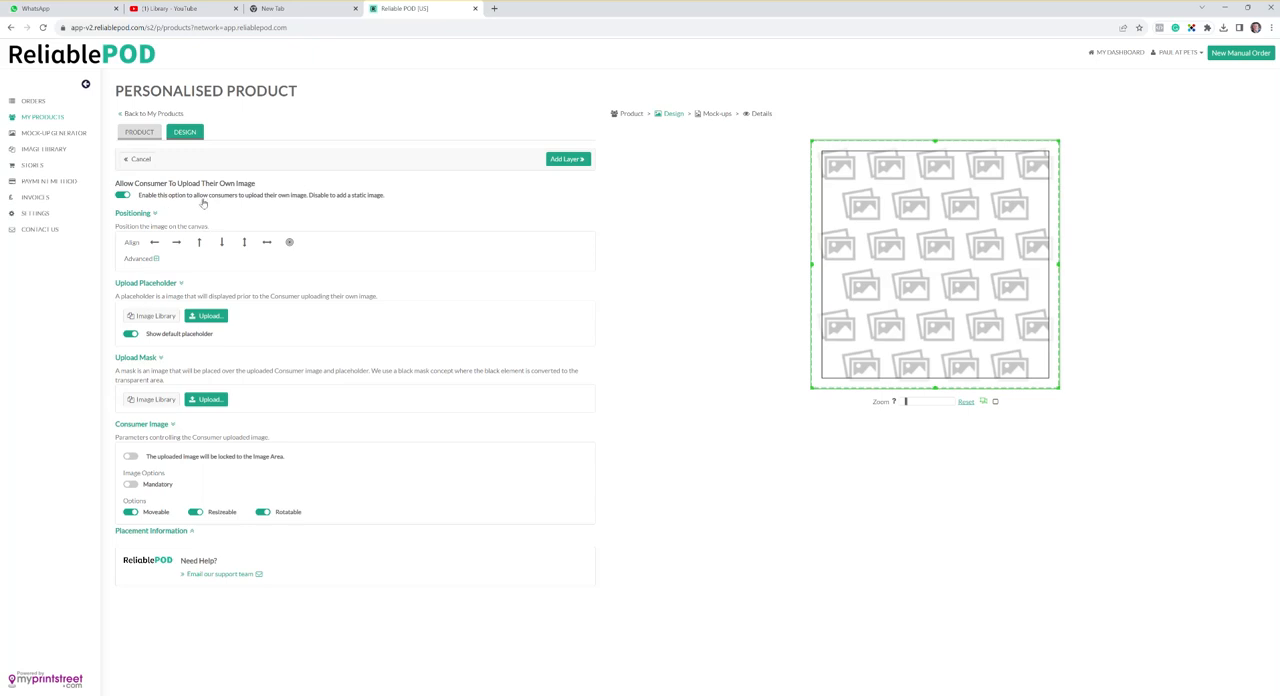
pyautogui.click(122, 195)
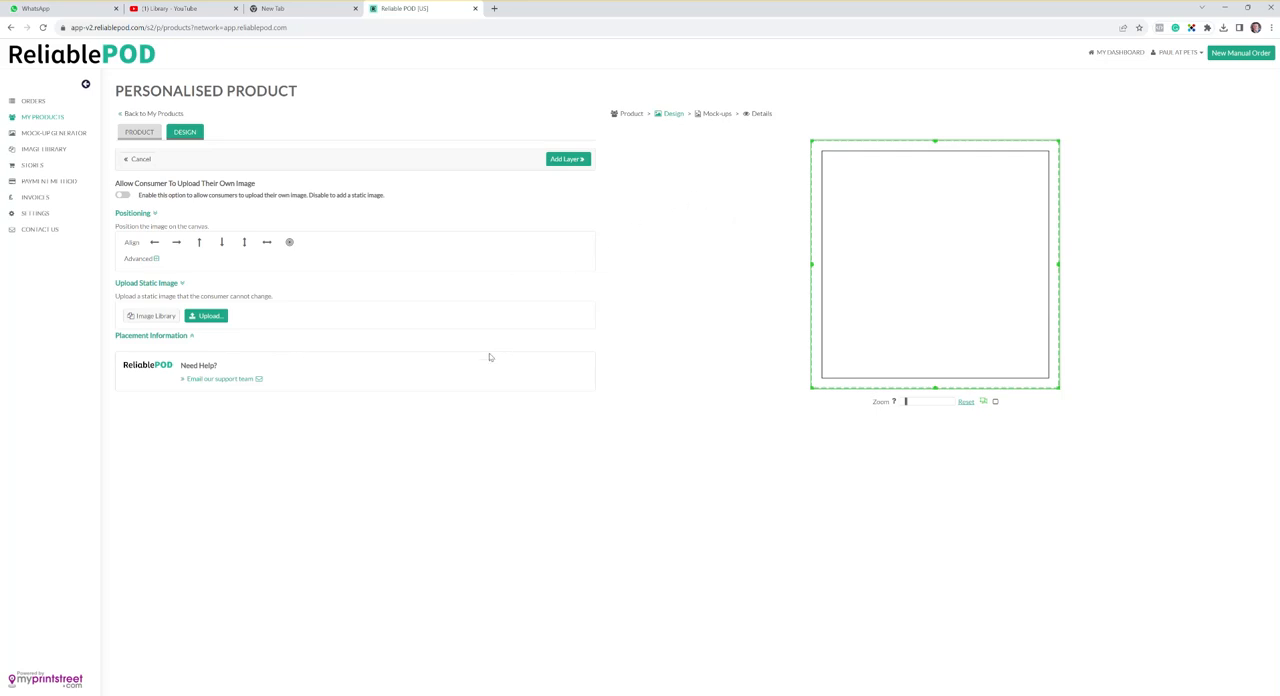
pyautogui.click(208, 316)
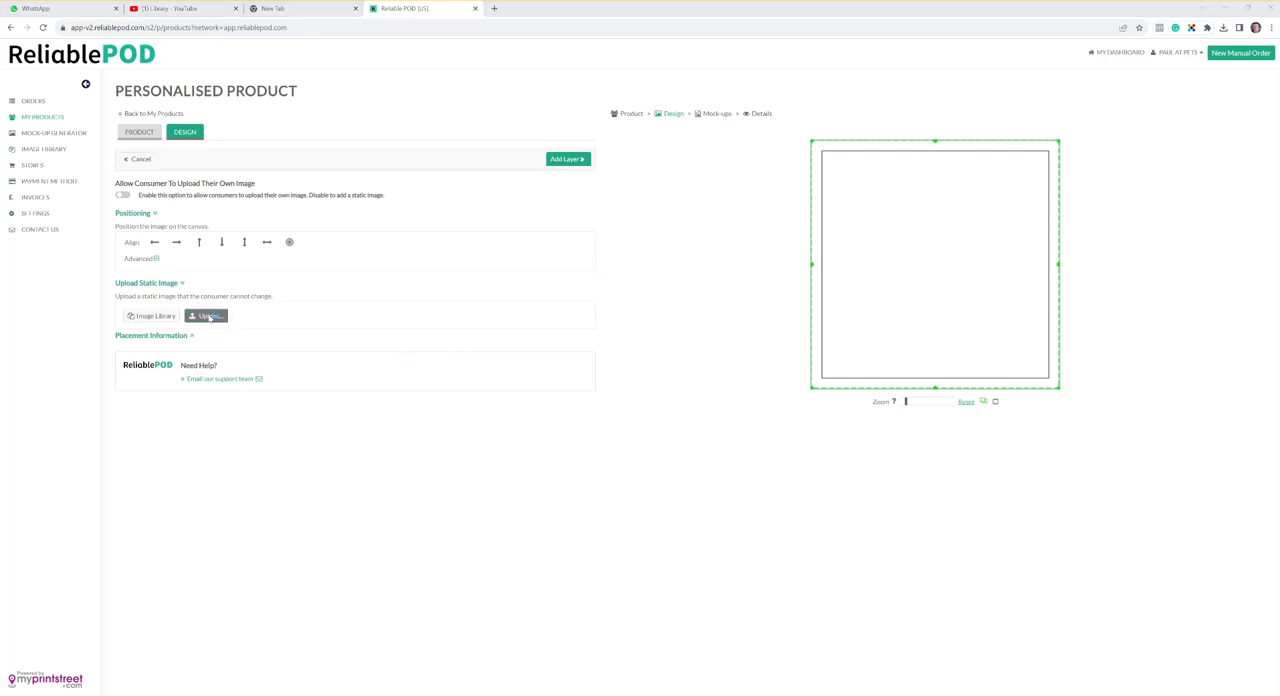
pyautogui.click(93, 223)
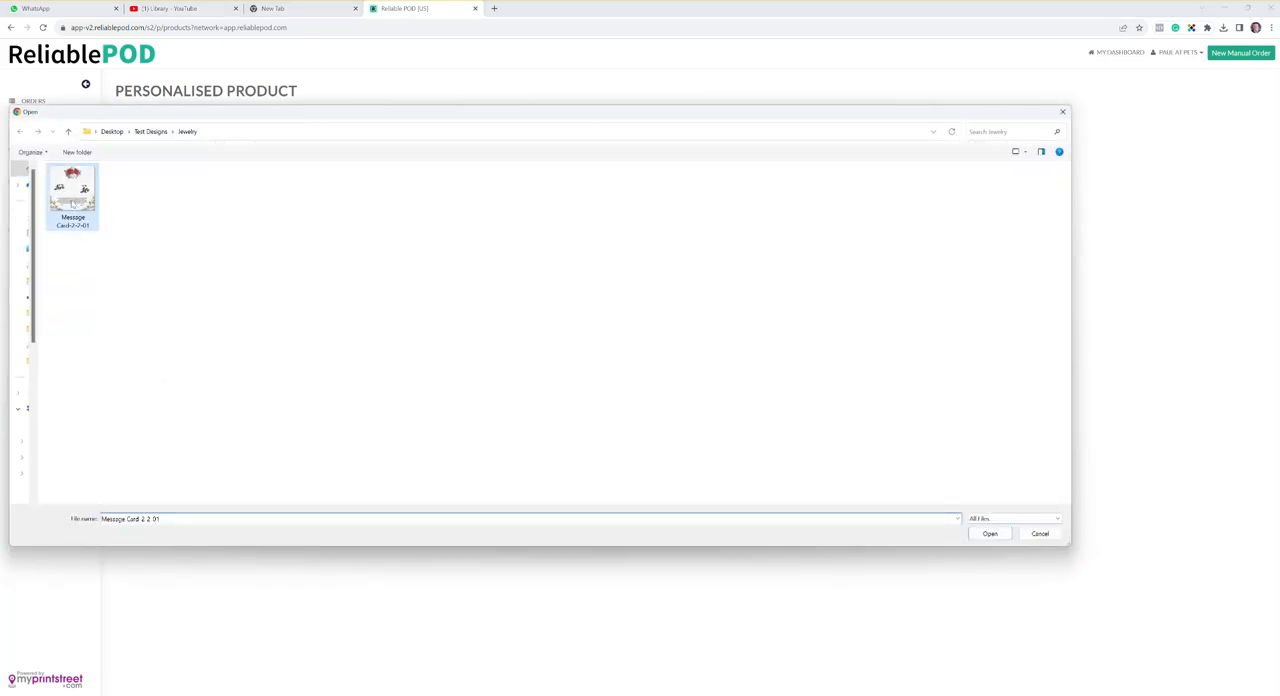
pyautogui.click(990, 533)
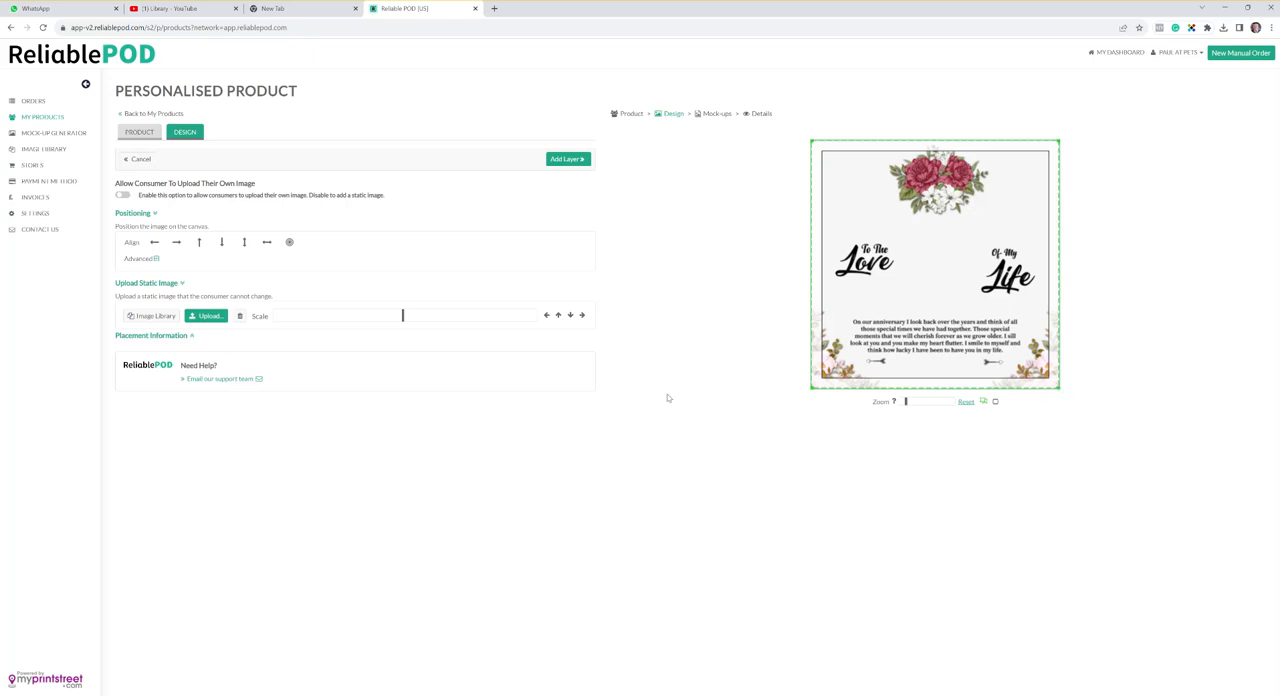
pyautogui.click(572, 161)
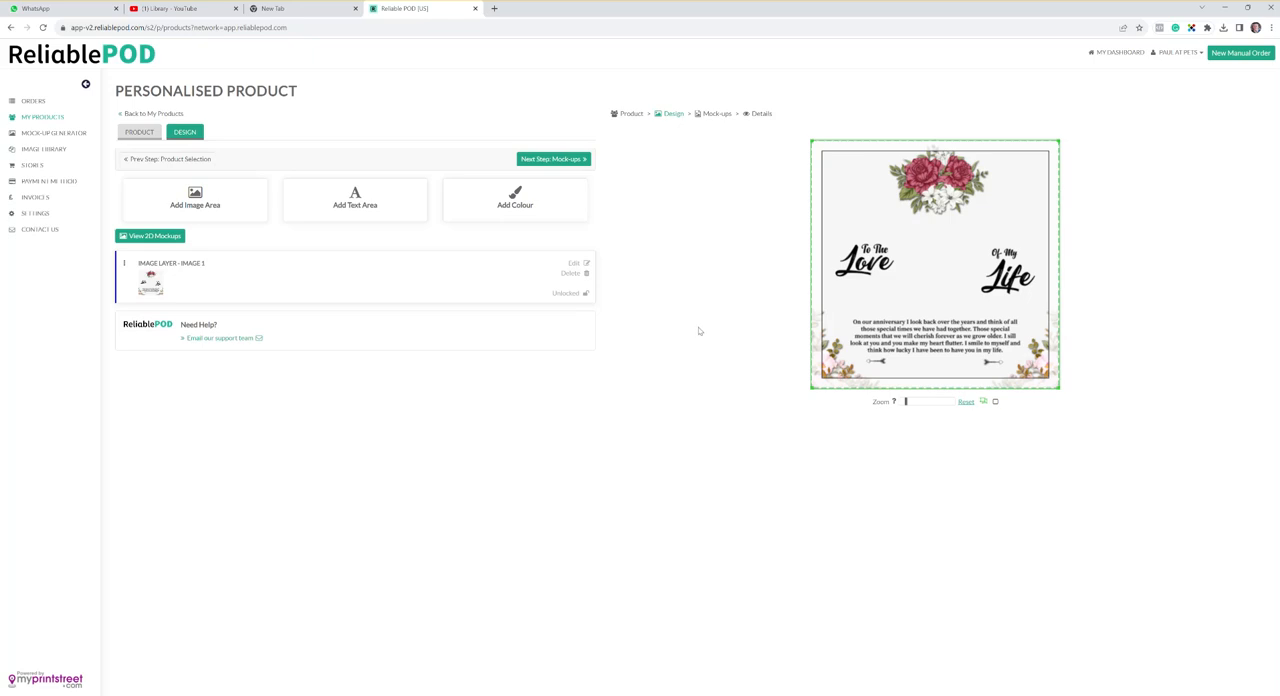
# - Add a consumer text area between the arrows beneath the message, limited to 20 characters, with placeholder text "Enter Your Text"
pyautogui.click(367, 199)
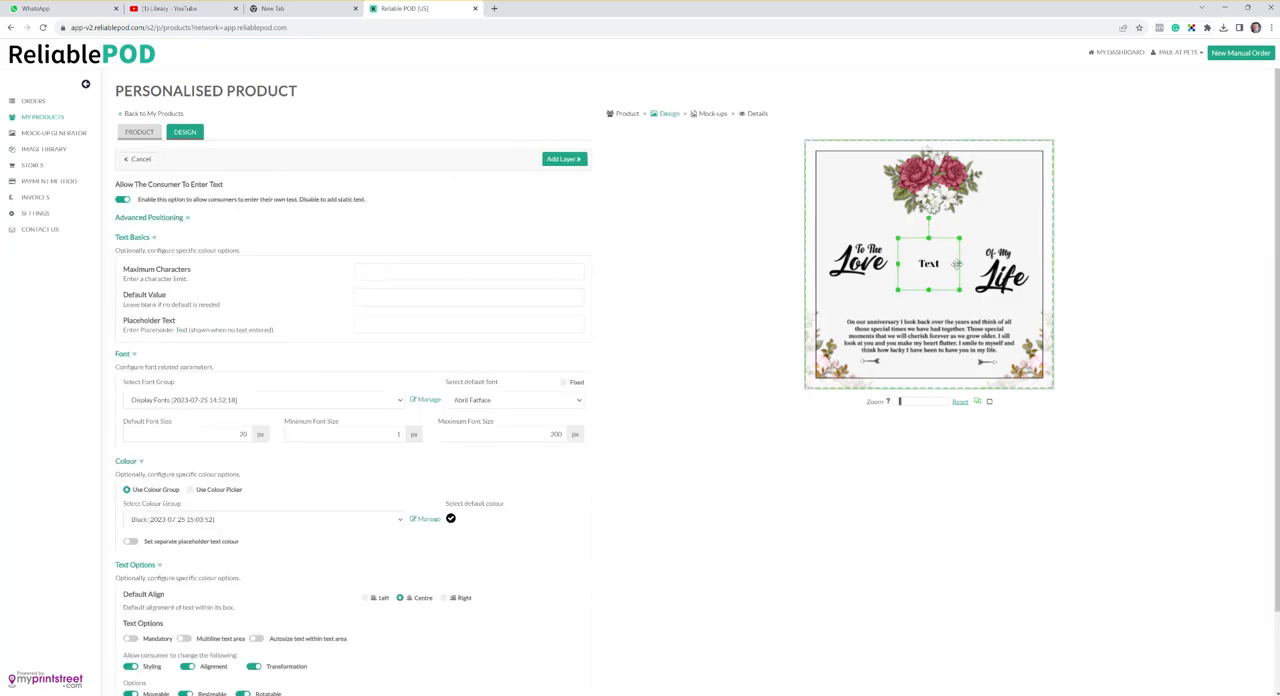
pyautogui.moveTo(946, 254); pyautogui.dragTo(976, 367)
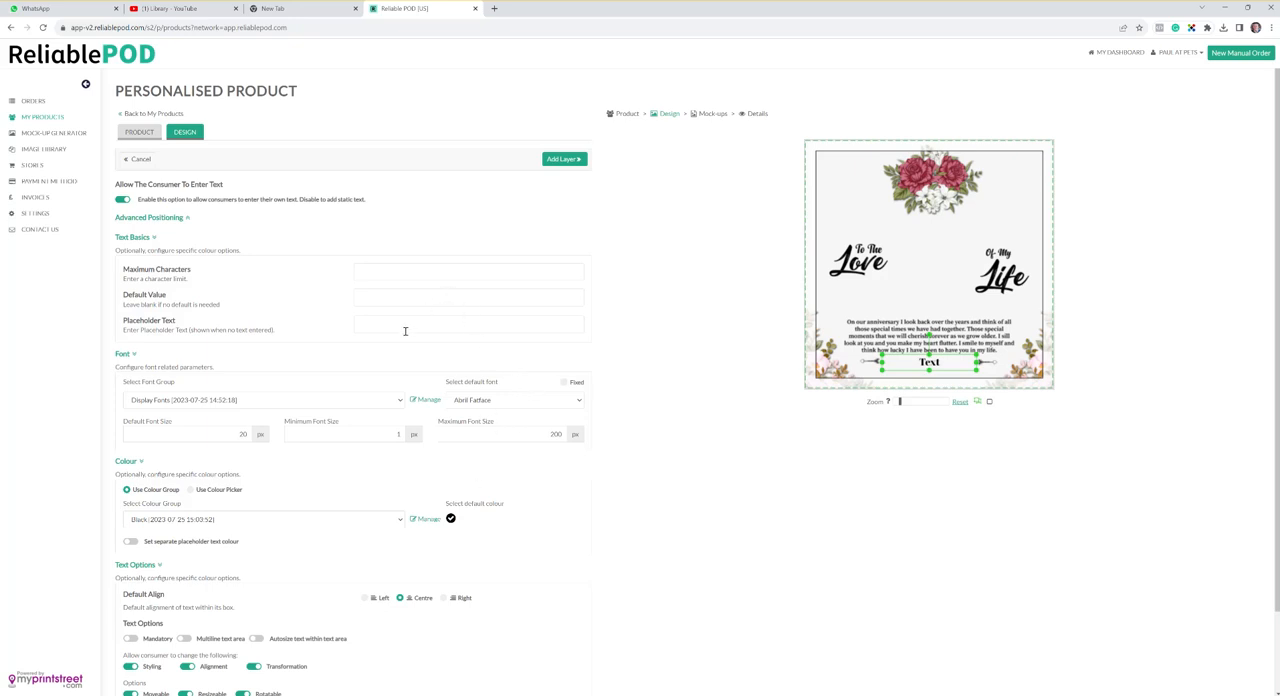
pyautogui.write('Enter Your Text')
# - Set the text area's font group to Handwriting Fonts and its default font to Dancing Script
pyautogui.click(366, 402)
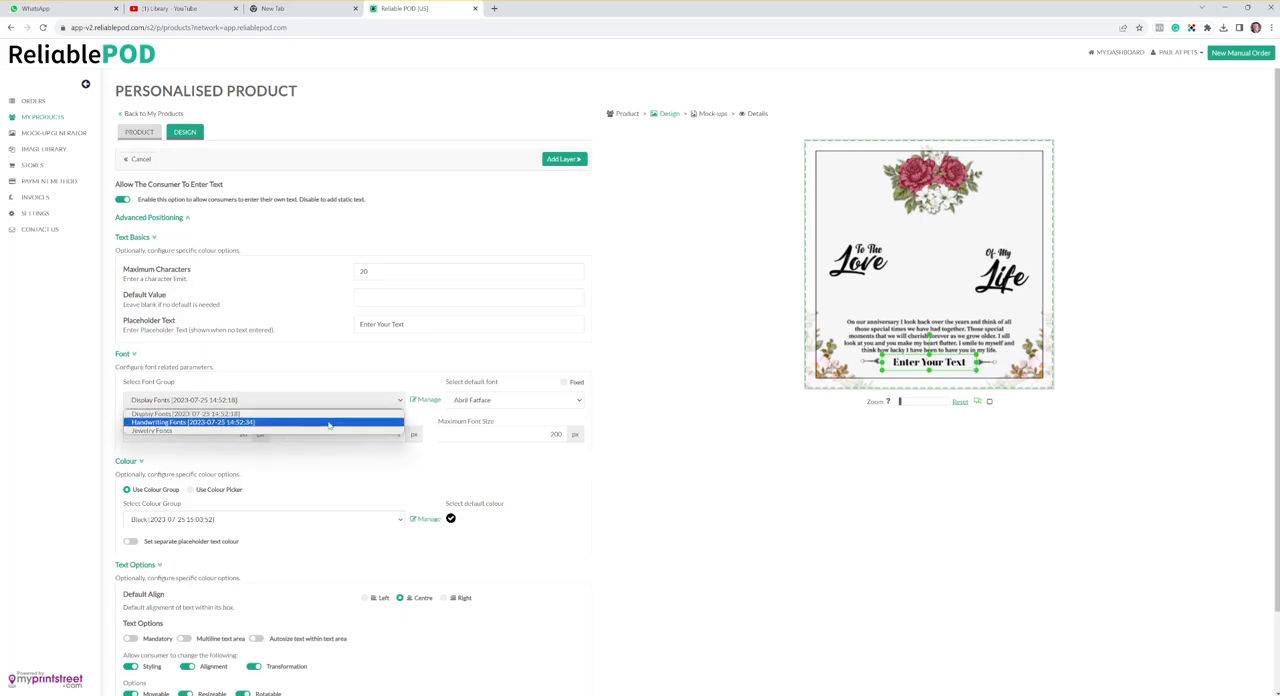
pyautogui.click(329, 423)
pyautogui.click(567, 403)
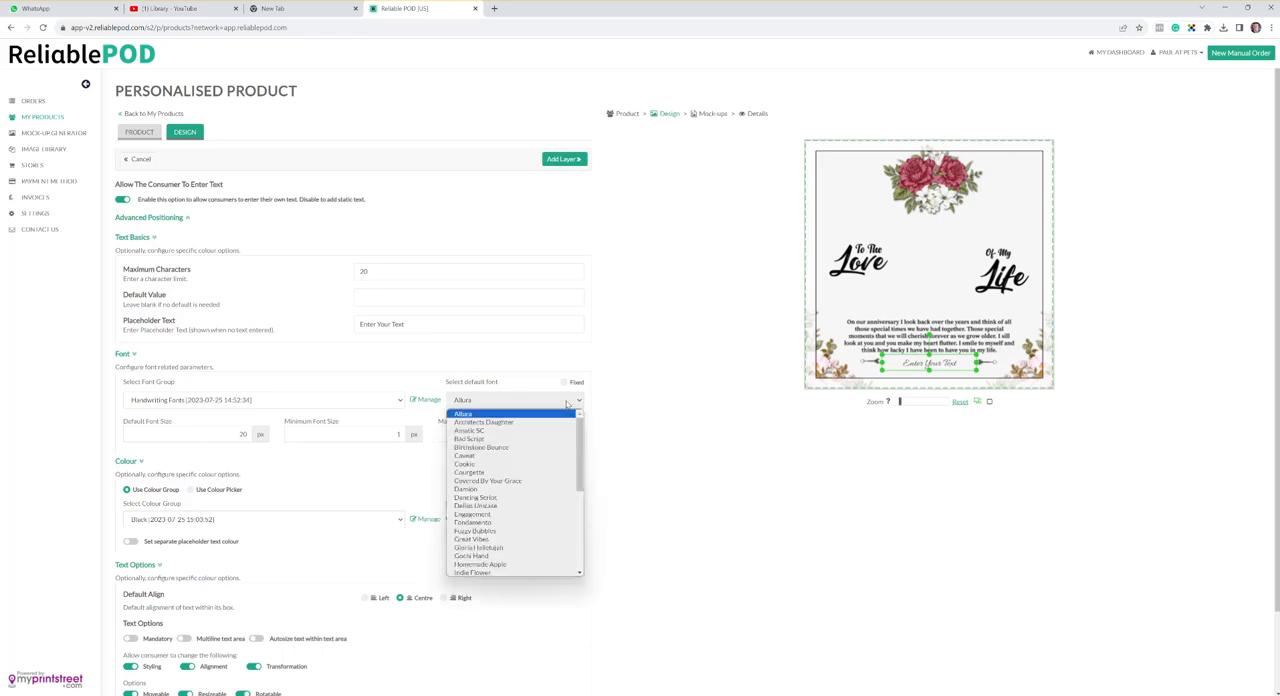
pyautogui.click(524, 497)
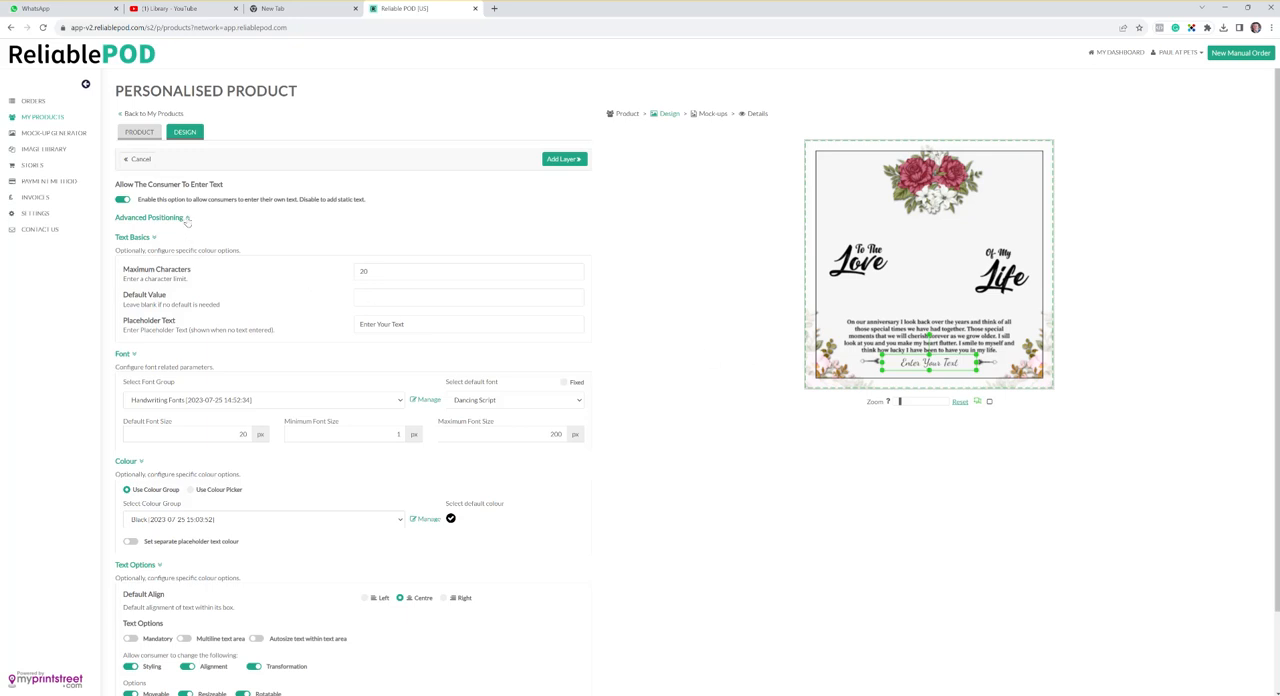
# - Nudge the text area with advanced positioning to X 249 and Y 444
pyautogui.click(186, 218)
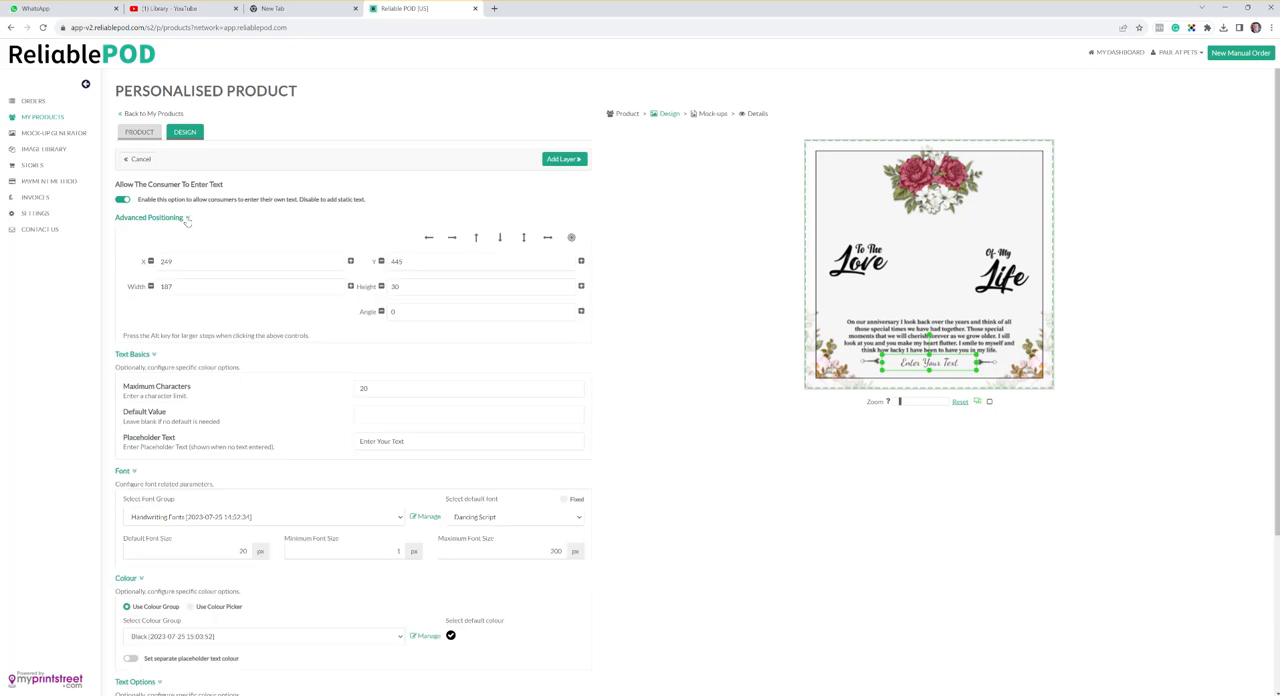
pyautogui.click(151, 261)
pyautogui.click(350, 261)
pyautogui.click(381, 261)
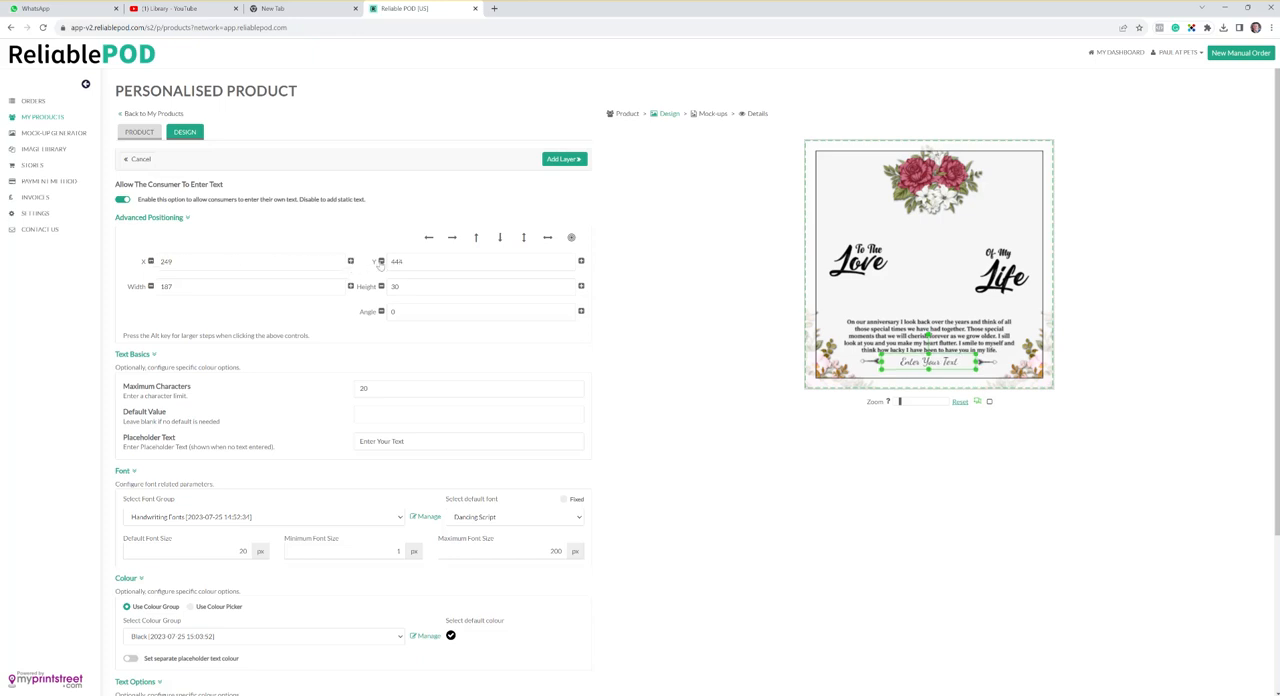
pyautogui.click(176, 218)
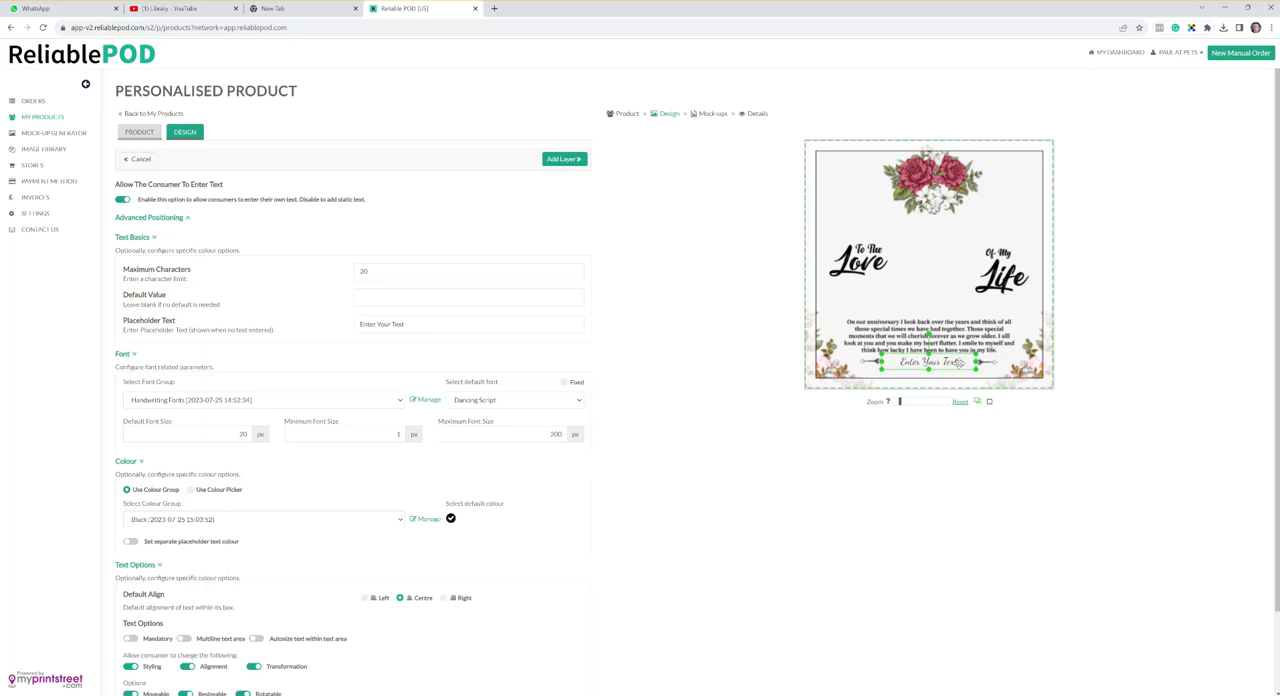
# - Set the text's minimum font size to 16 px and maximum font size to 20 px
pyautogui.doubleClick(248, 433)
pyautogui.moveTo(525, 432); pyautogui.dragTo(594, 432)
pyautogui.write('2')
# - Make the text mandatory and enable autosizing of text within the text area
pyautogui.scroll(-1, 340, 447)
pyautogui.scroll(-1, 366, 403)
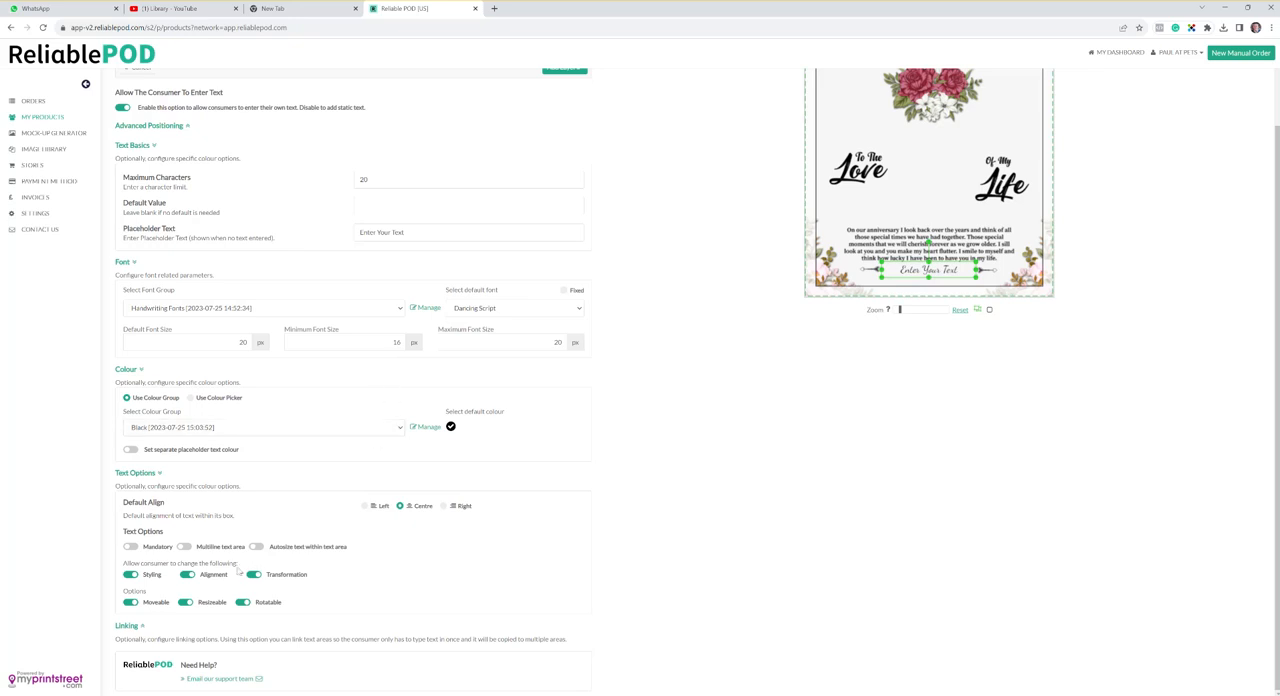
pyautogui.click(131, 547)
pyautogui.click(257, 547)
# - Review the available default fonts and lock the text to Dancing Script as a fixed font
pyautogui.scroll(1, 580, 452)
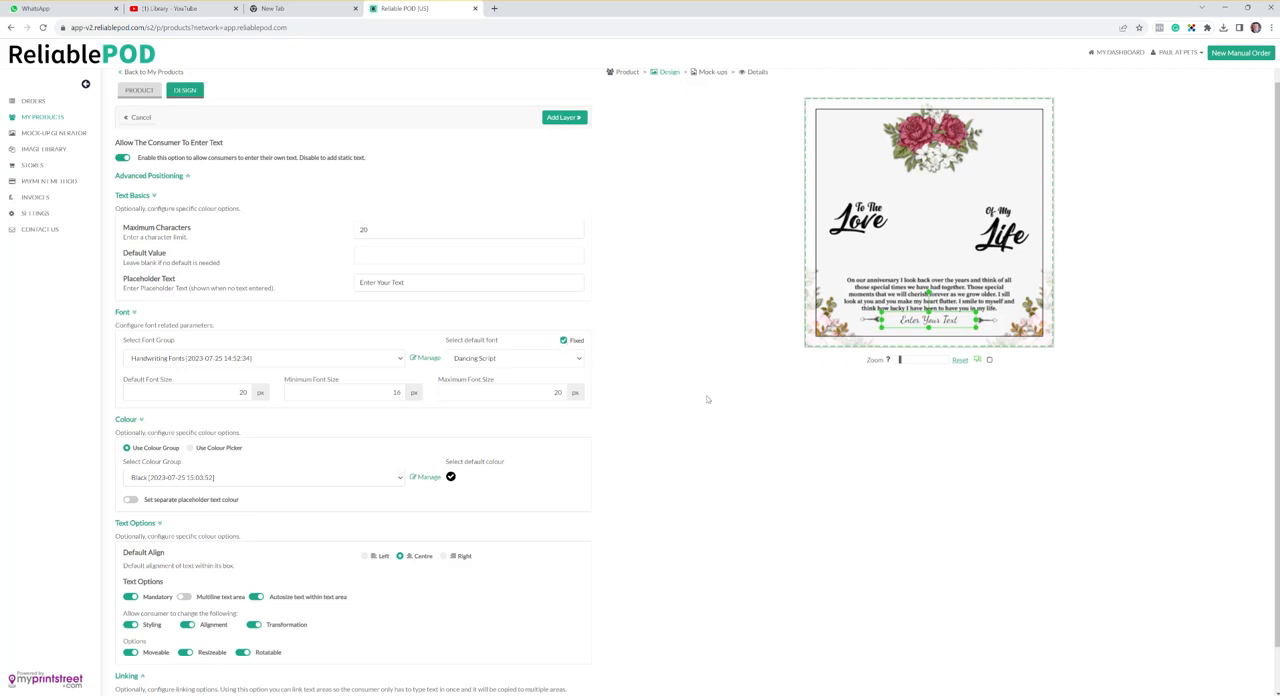
pyautogui.click(576, 341)
pyautogui.click(578, 358)
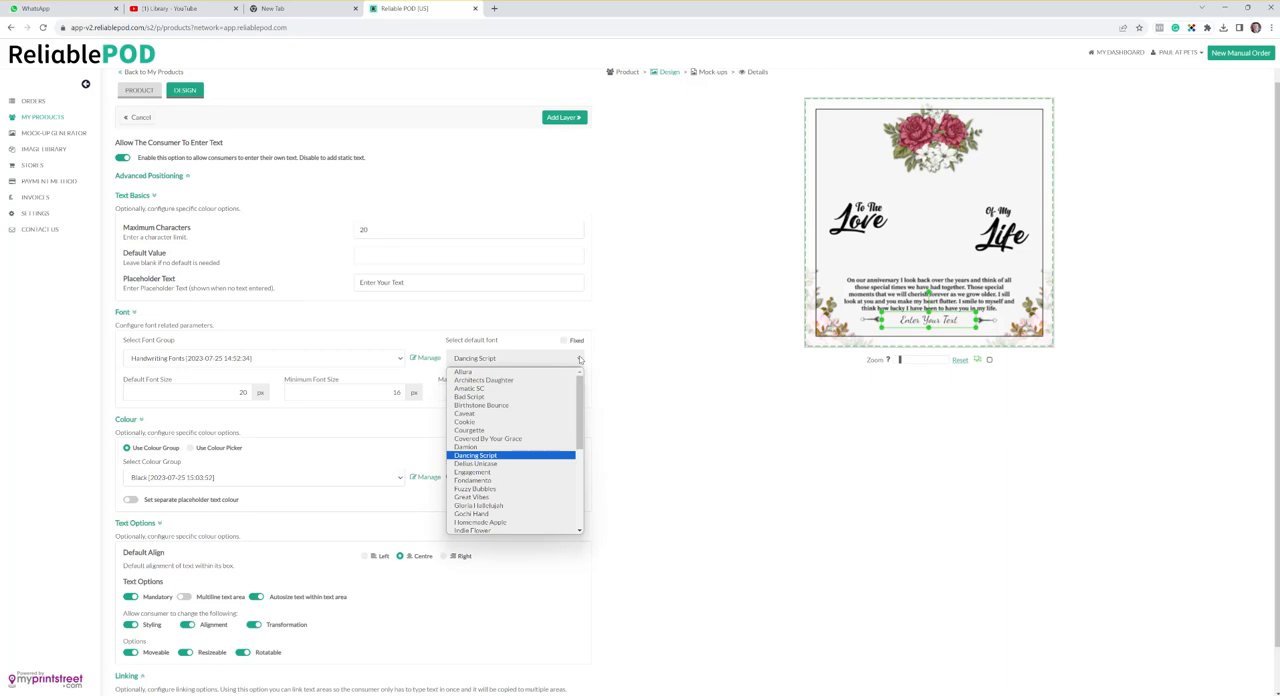
pyautogui.click(580, 358)
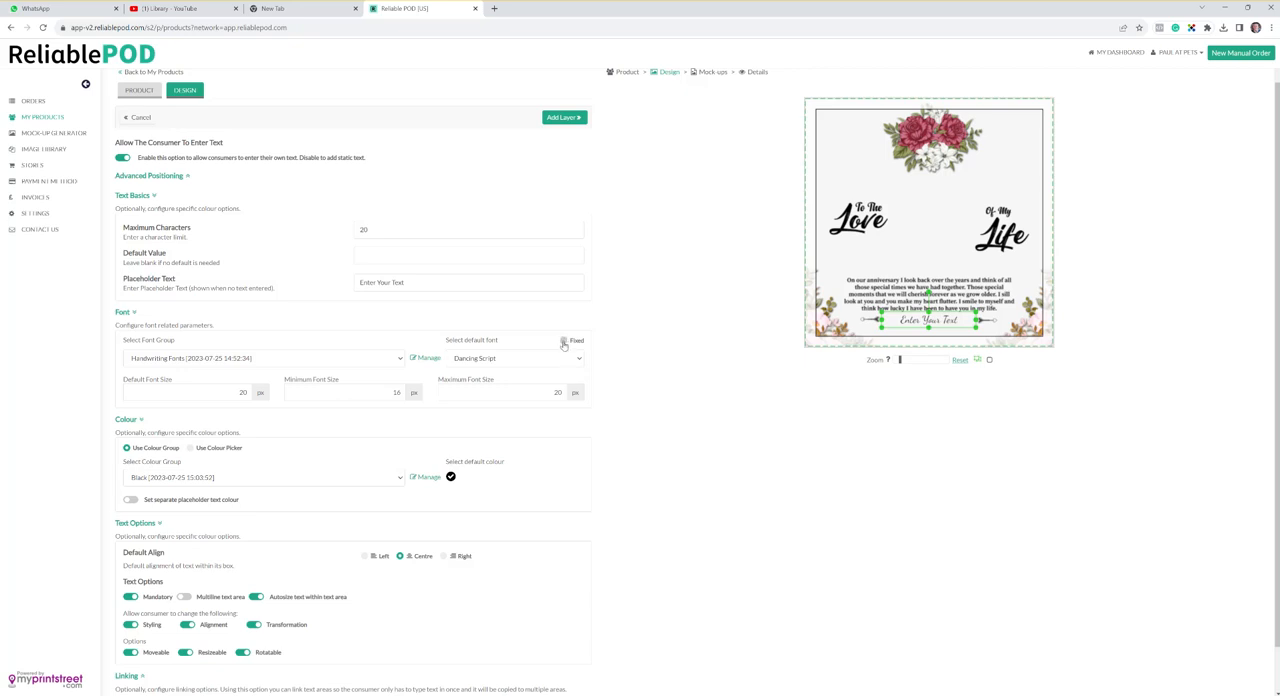
pyautogui.click(564, 343)
pyautogui.scroll(-1, 608, 450)
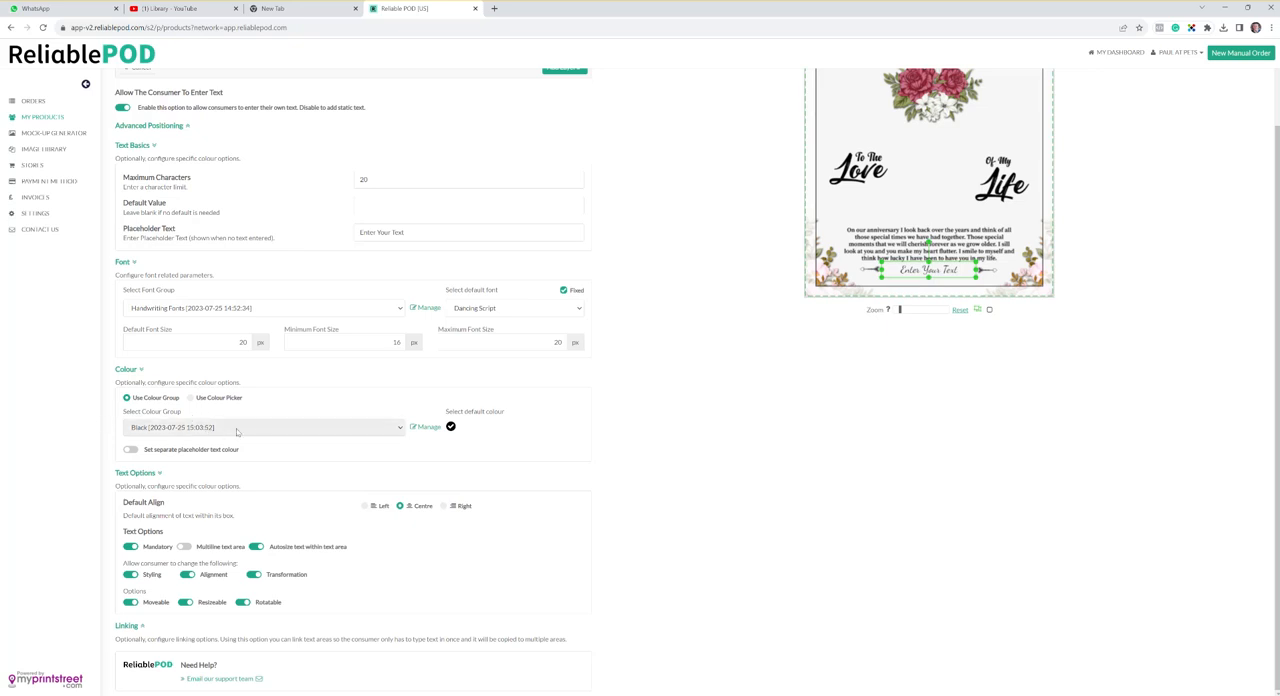
pyautogui.click(232, 431)
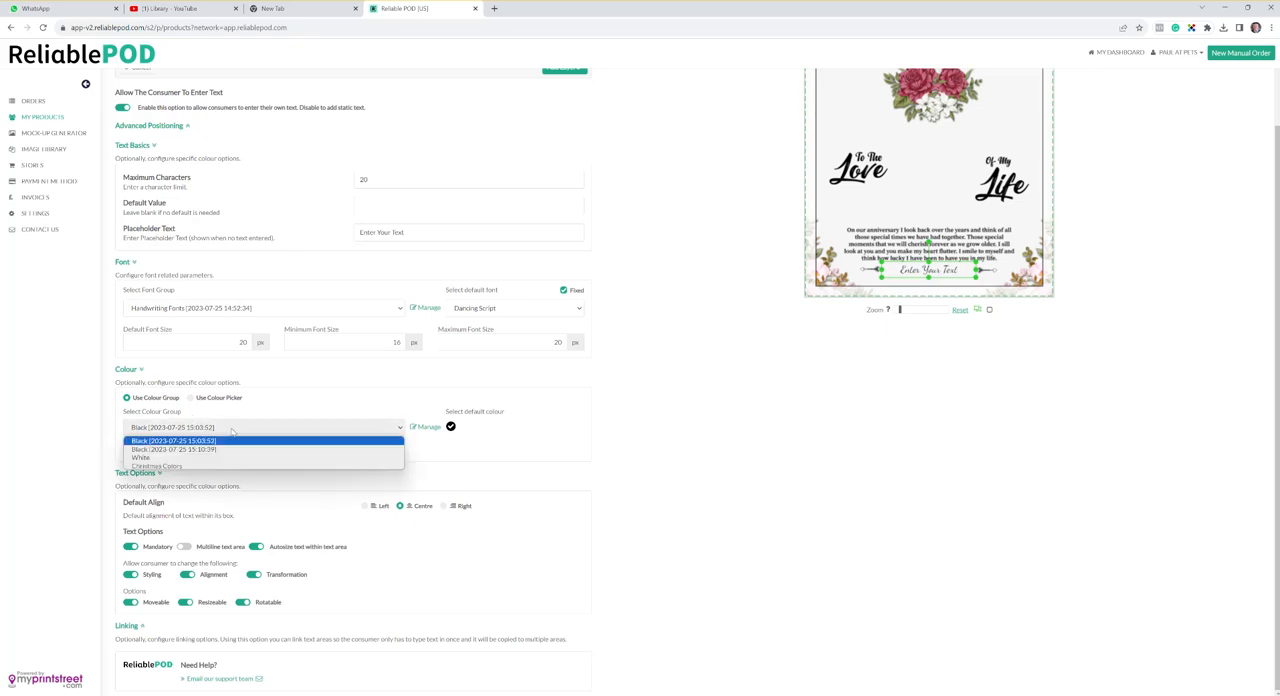
pyautogui.click(226, 441)
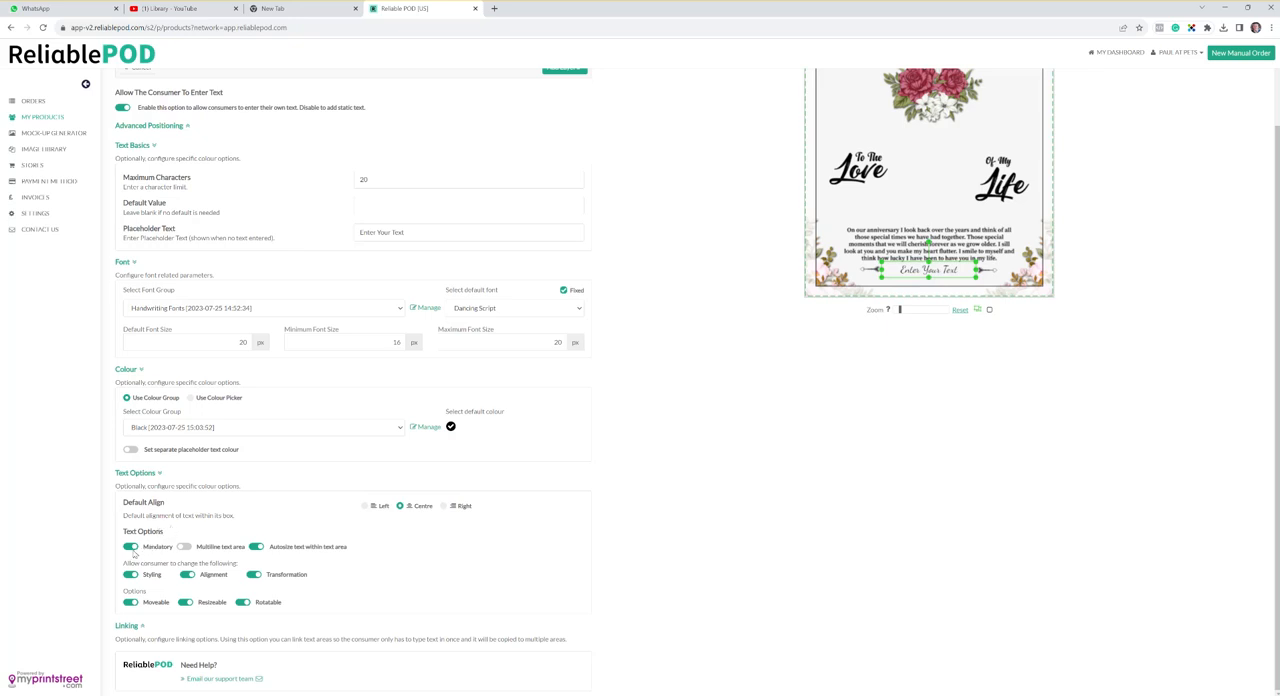
# - Disable consumer styling, alignment and transformation plus moving, resizing and rotating of the text, and add the text layer to the design
pyautogui.click(131, 575)
pyautogui.click(187, 575)
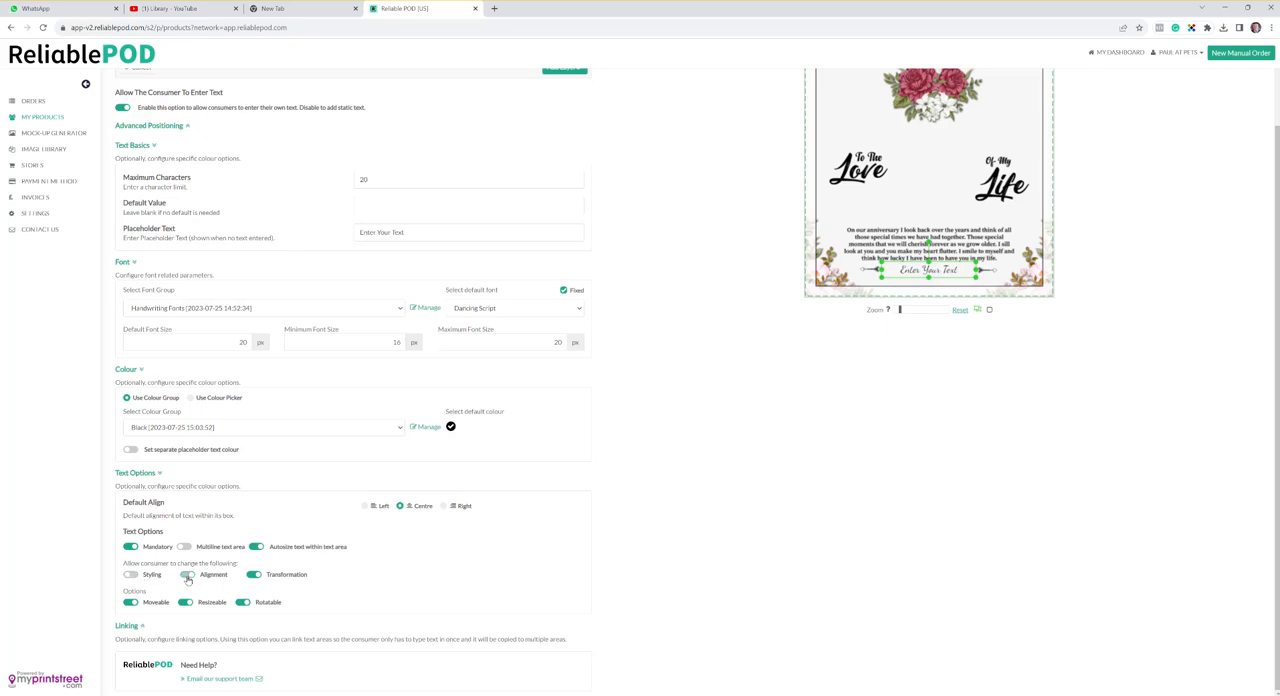
pyautogui.click(252, 575)
pyautogui.click(243, 631)
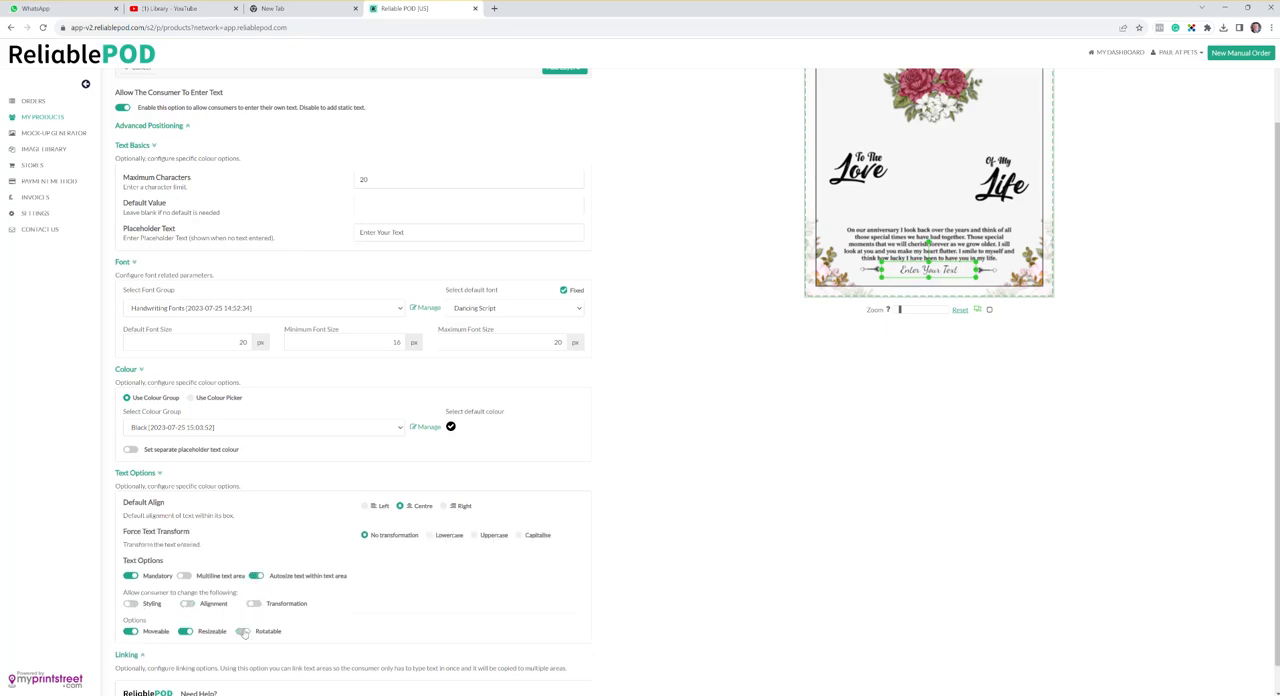
pyautogui.click(129, 631)
pyautogui.click(184, 633)
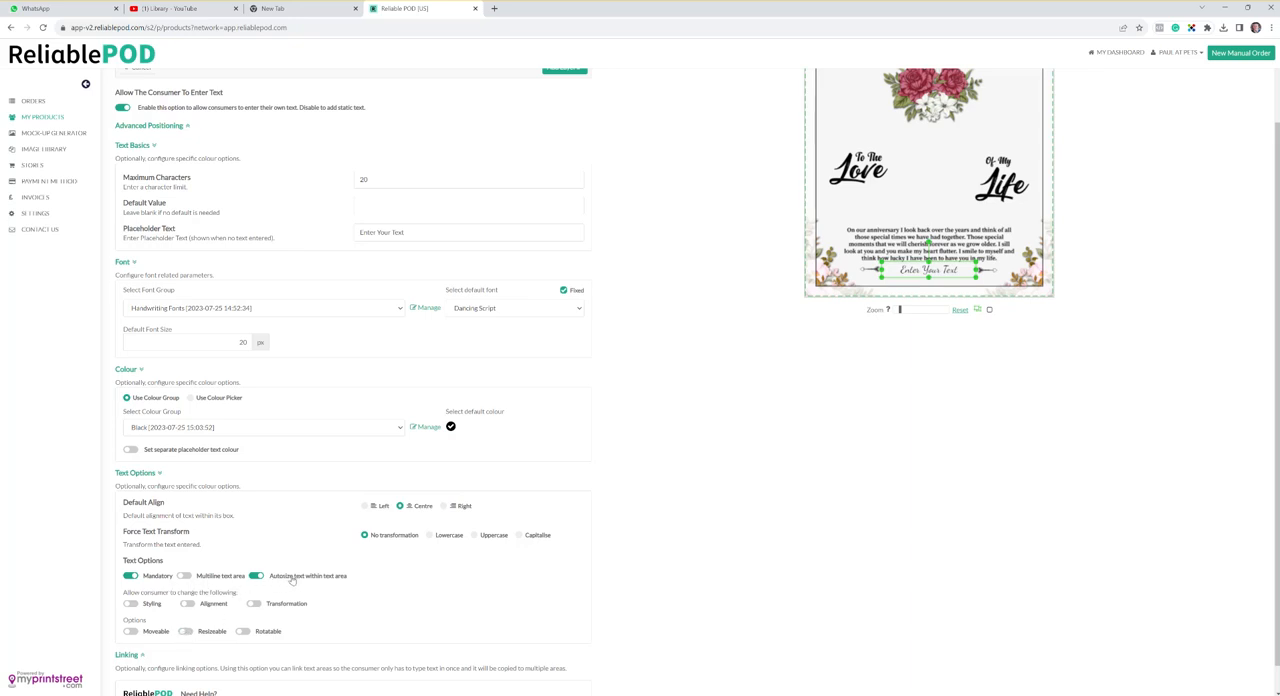
pyautogui.scroll(1, 530, 340)
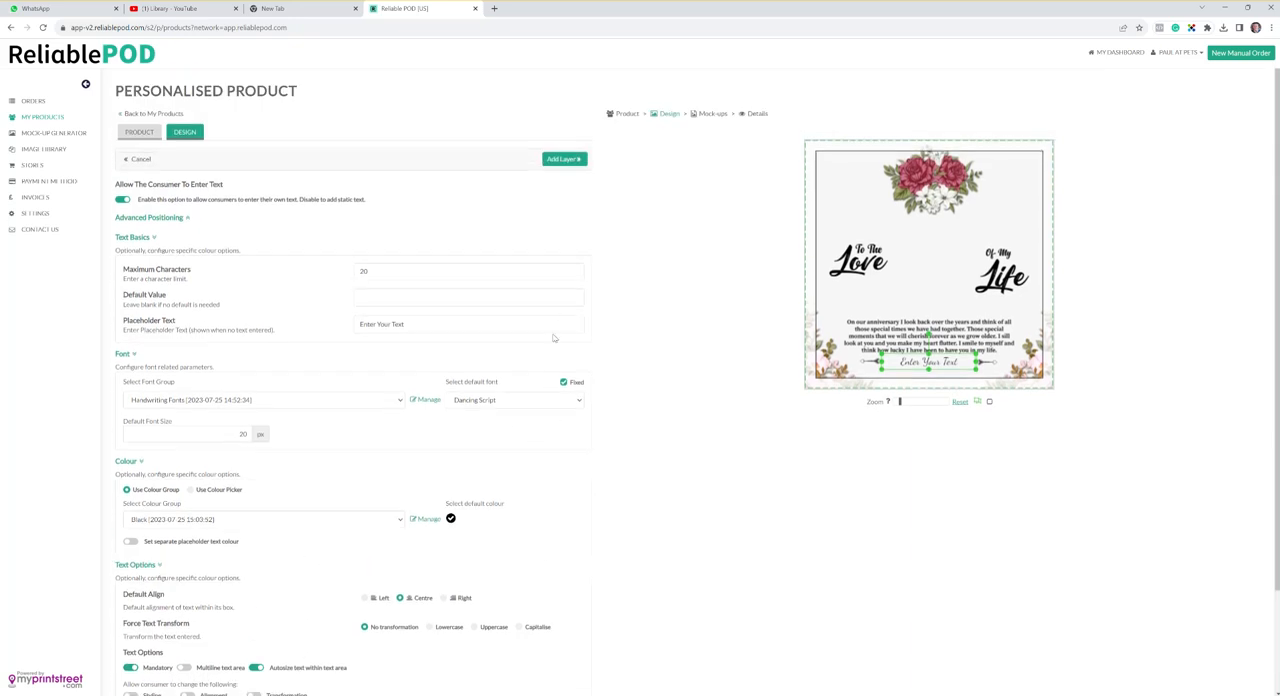
pyautogui.click(563, 159)
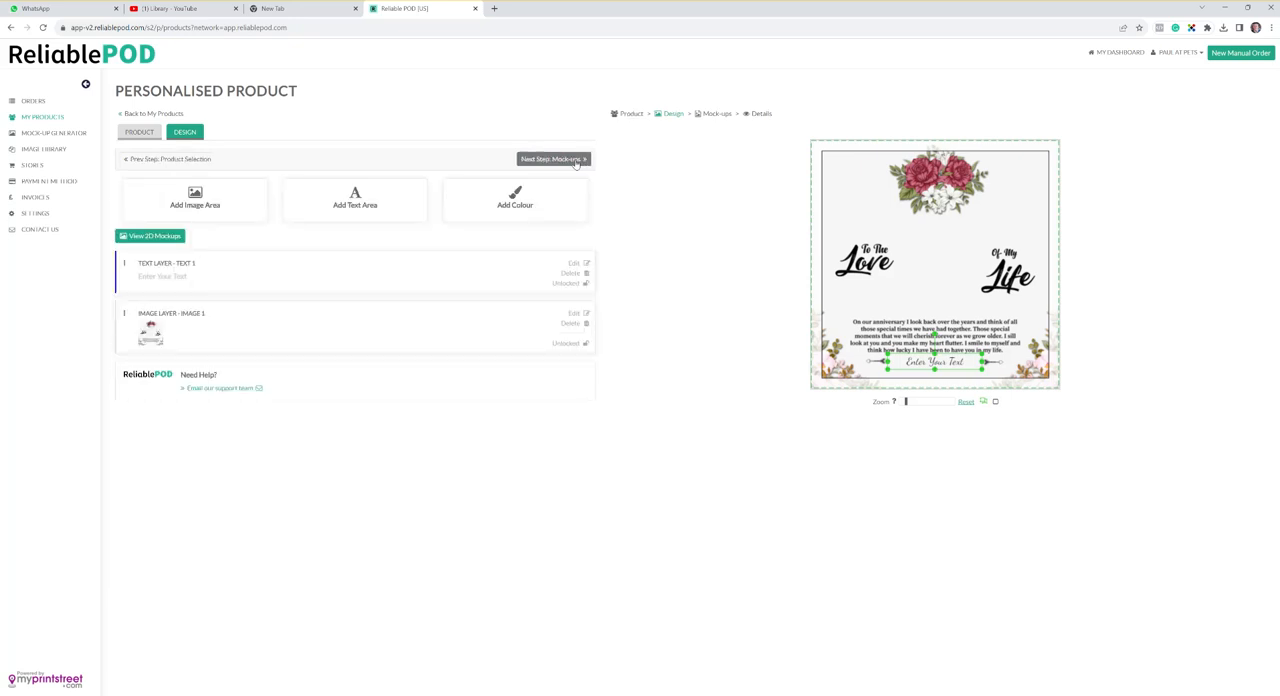
# - Confirm the design statement and proceed to the product details with all mock-ups kept selected
pyautogui.click(576, 160)
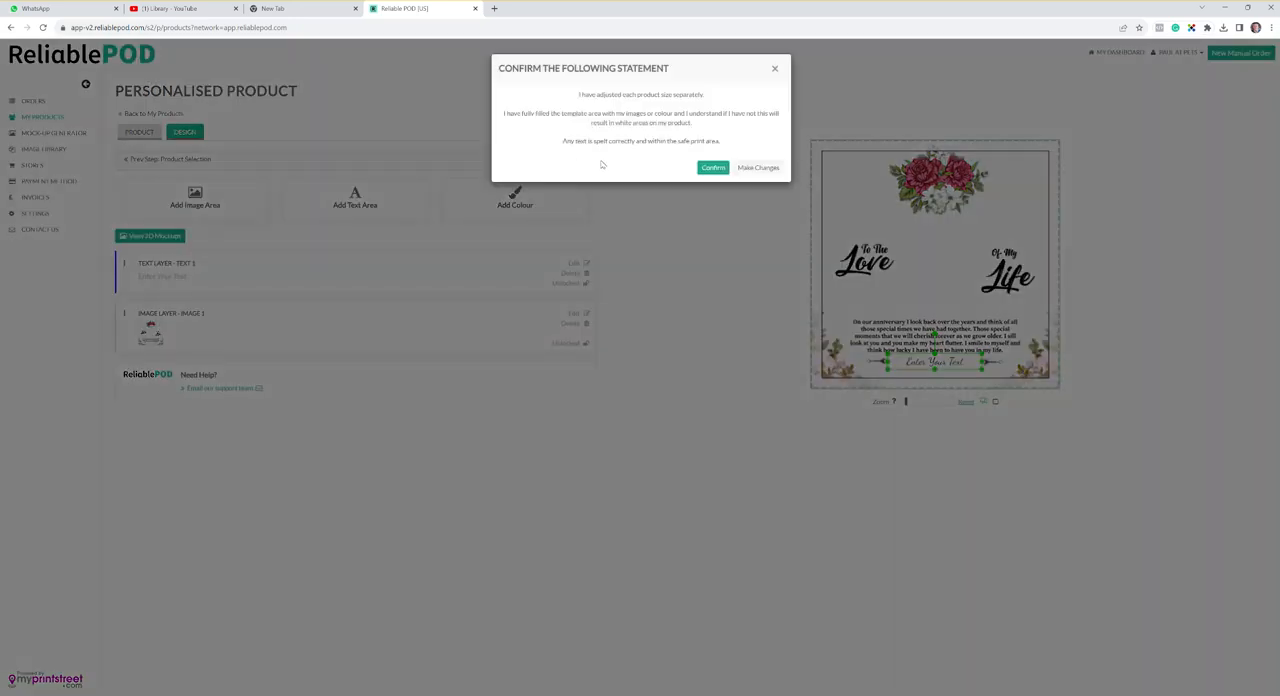
pyautogui.click(714, 168)
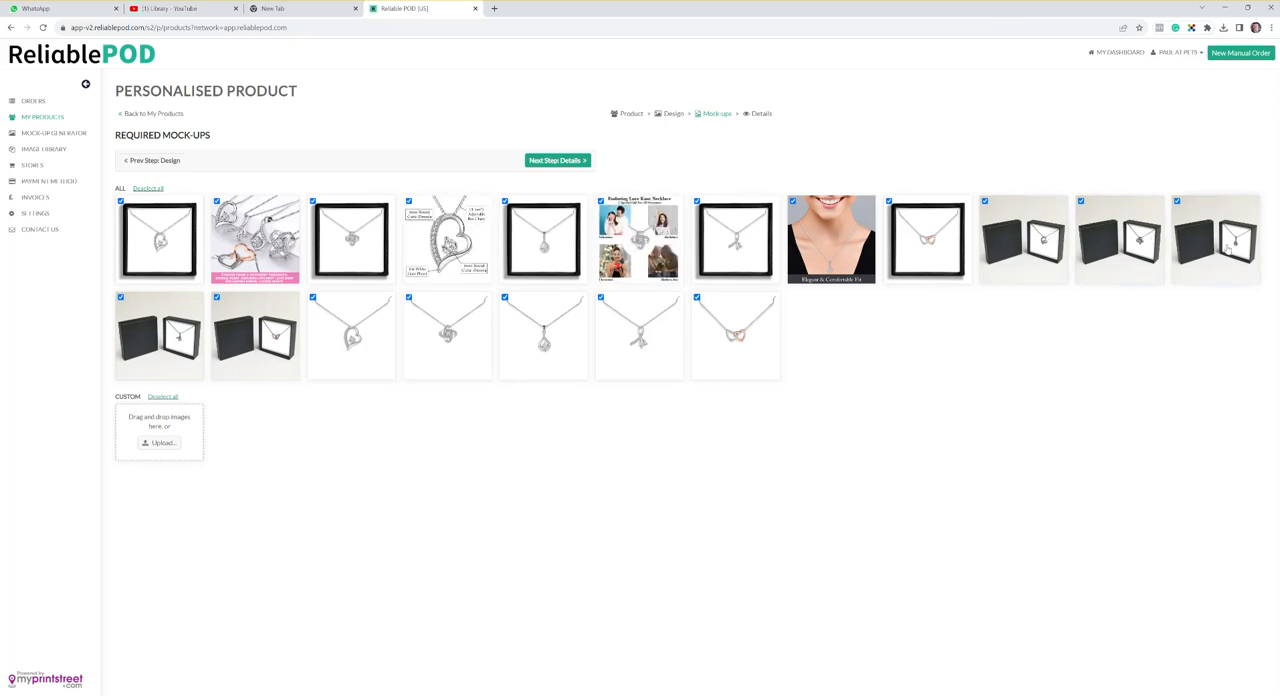
pyautogui.click(582, 161)
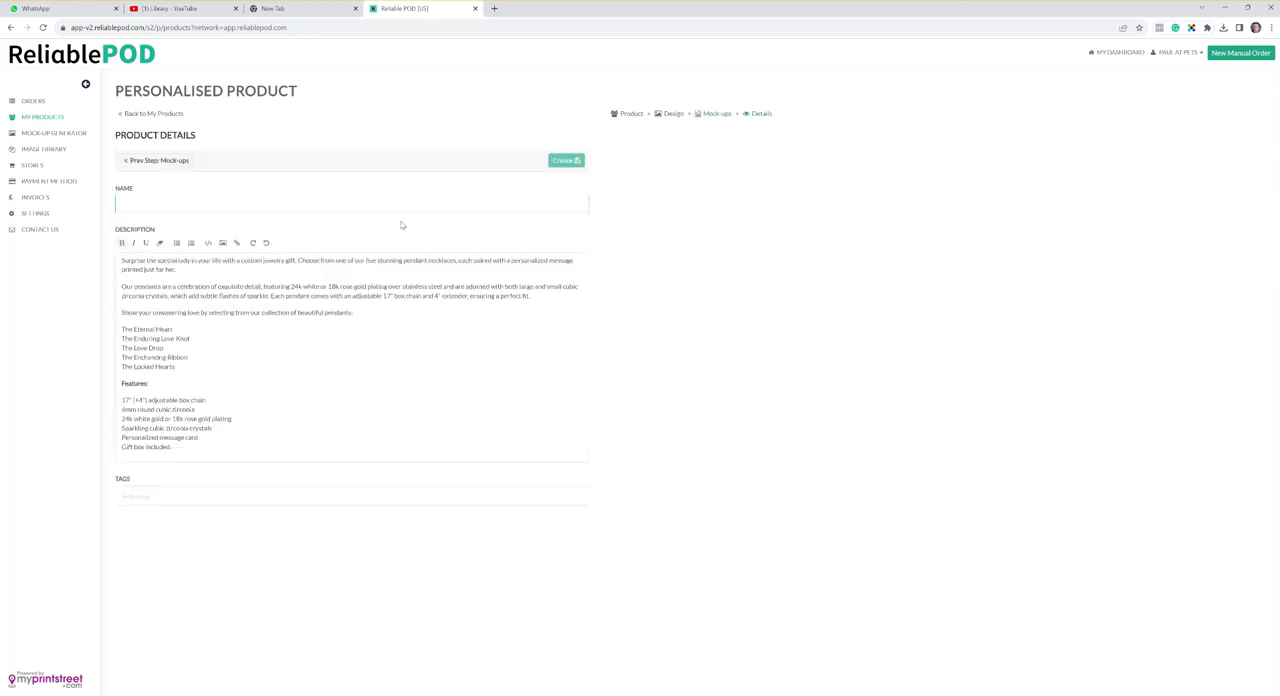
# - Name the product "1 Test Necklace" and create it
pyautogui.write('I')
pyautogui.click(572, 164)
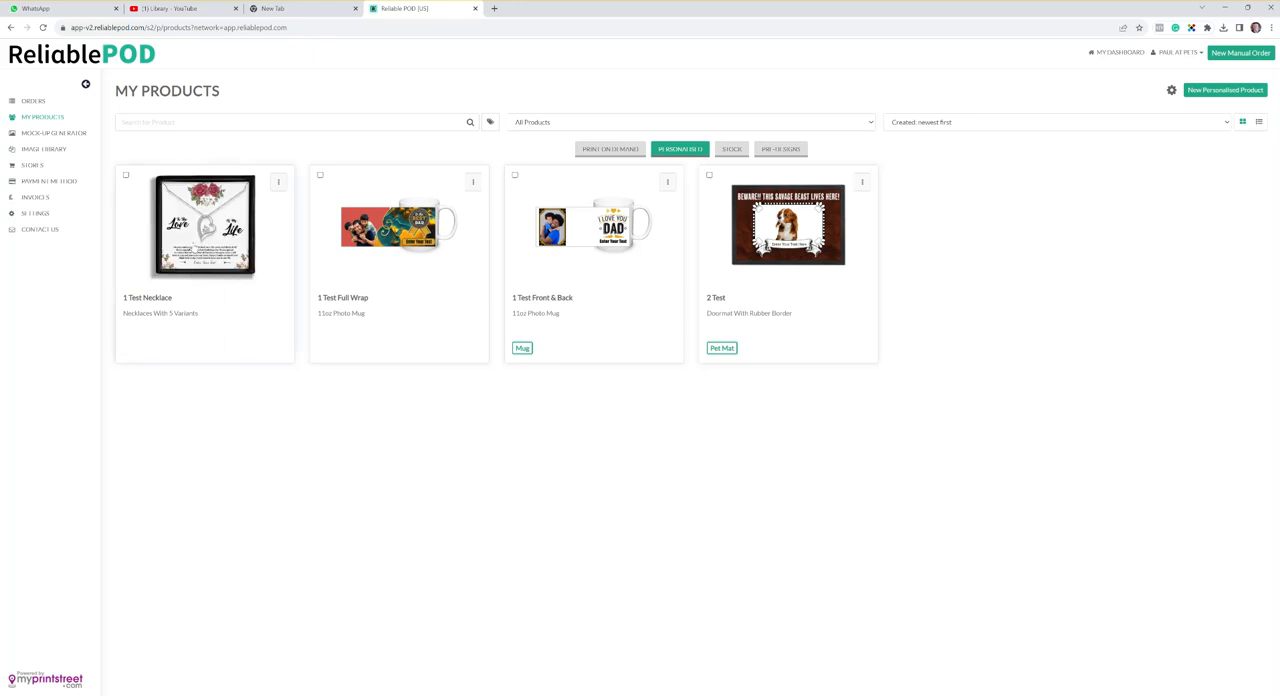
# - Open the 1 Test Necklace product and look through its mock-up images, including the Love Drop and Eternal Heart pendants
pyautogui.click(229, 268)
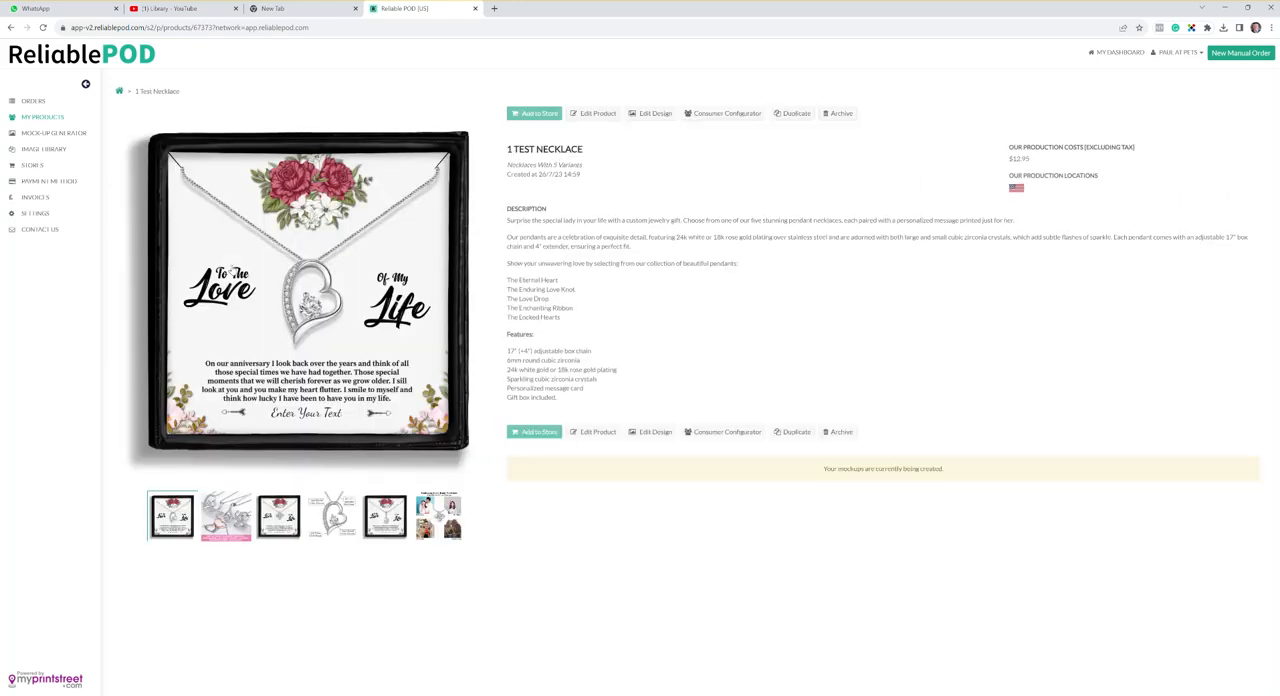
pyautogui.click(233, 533)
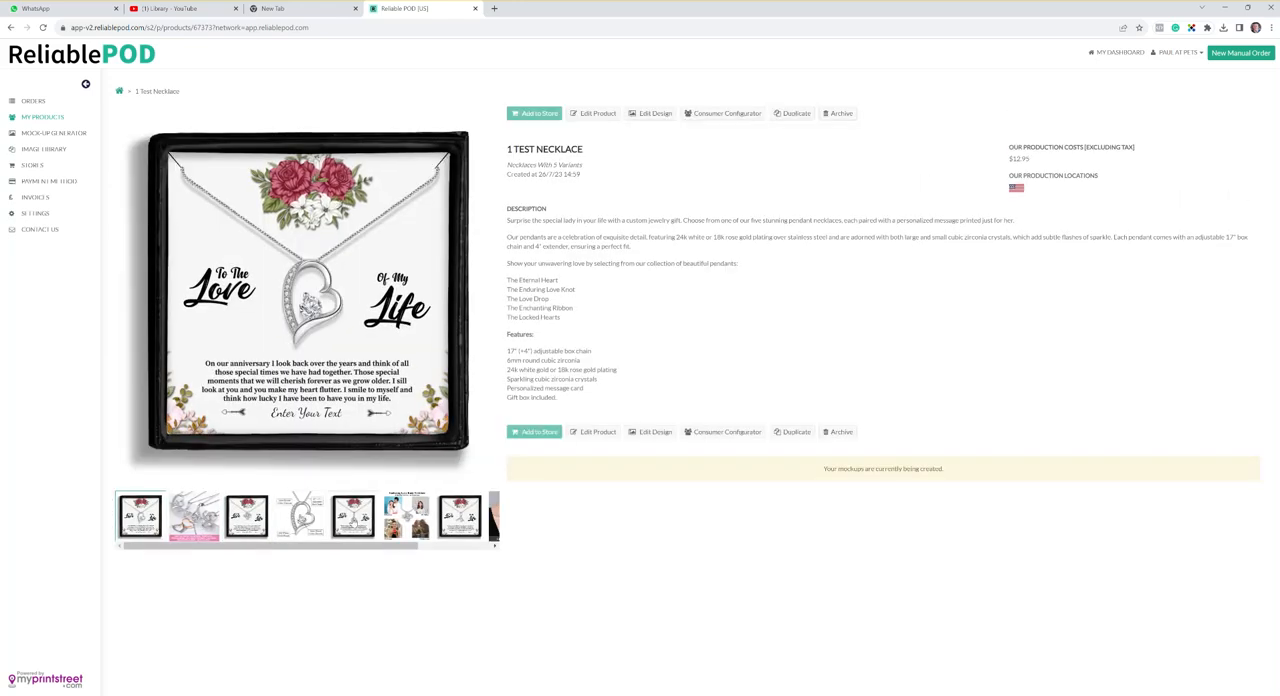
pyautogui.click(352, 516)
pyautogui.moveTo(382, 547)
pyautogui.mouseDown()
pyautogui.moveTo(505, 549)
pyautogui.moveTo(273, 549)
pyautogui.moveTo(434, 553)
pyautogui.moveTo(407, 551)
pyautogui.mouseUp()
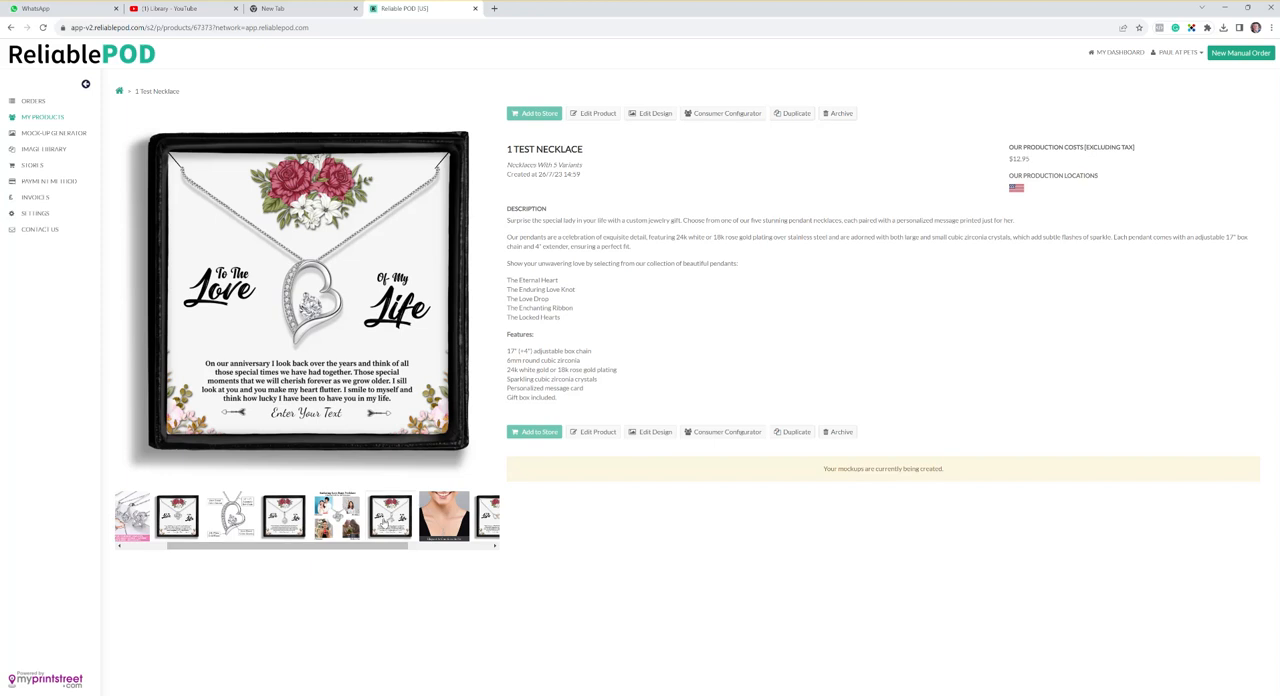
pyautogui.click(284, 516)
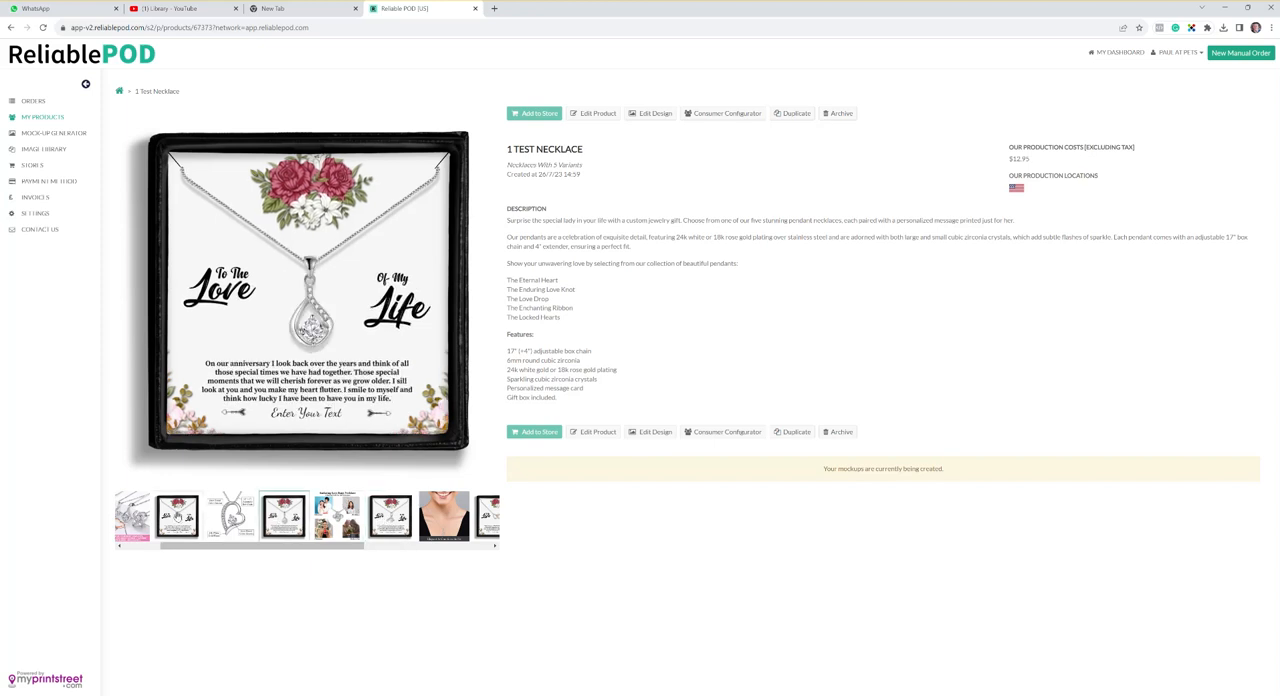
pyautogui.click(176, 516)
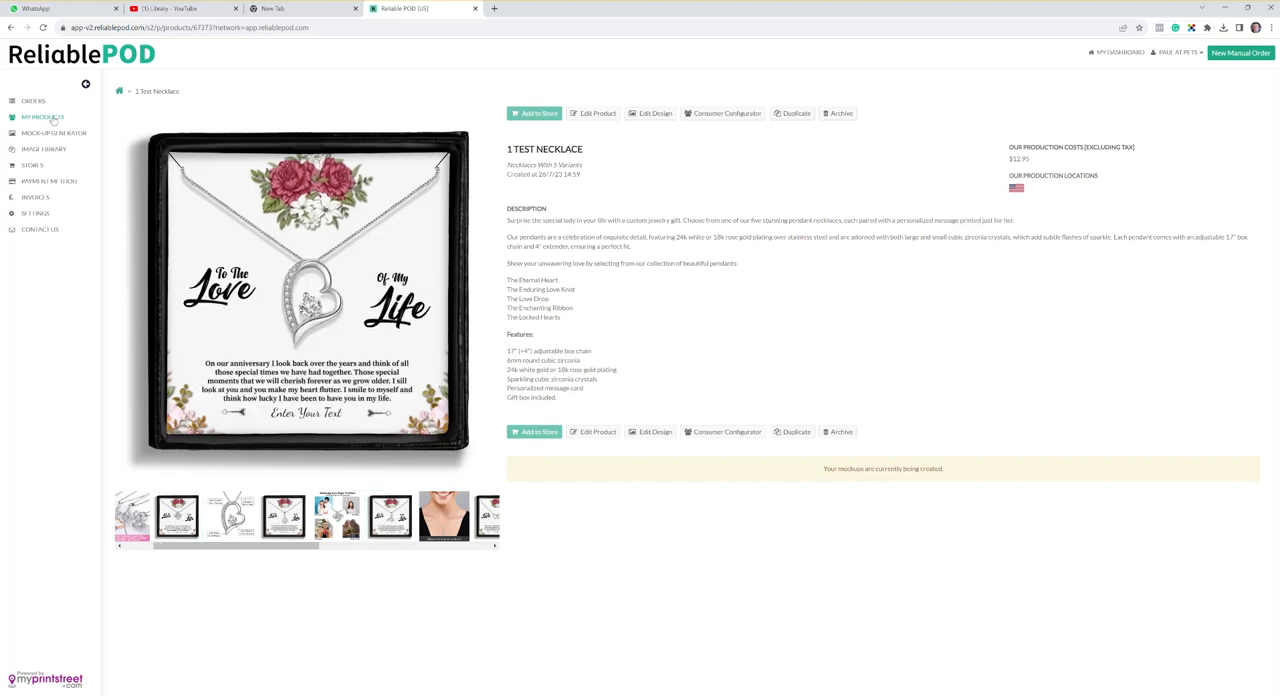
# - Return to the personalised products list, reopen 1 Test Necklace and review its full set of mock-ups
pyautogui.click(48, 118)
pyautogui.click(680, 149)
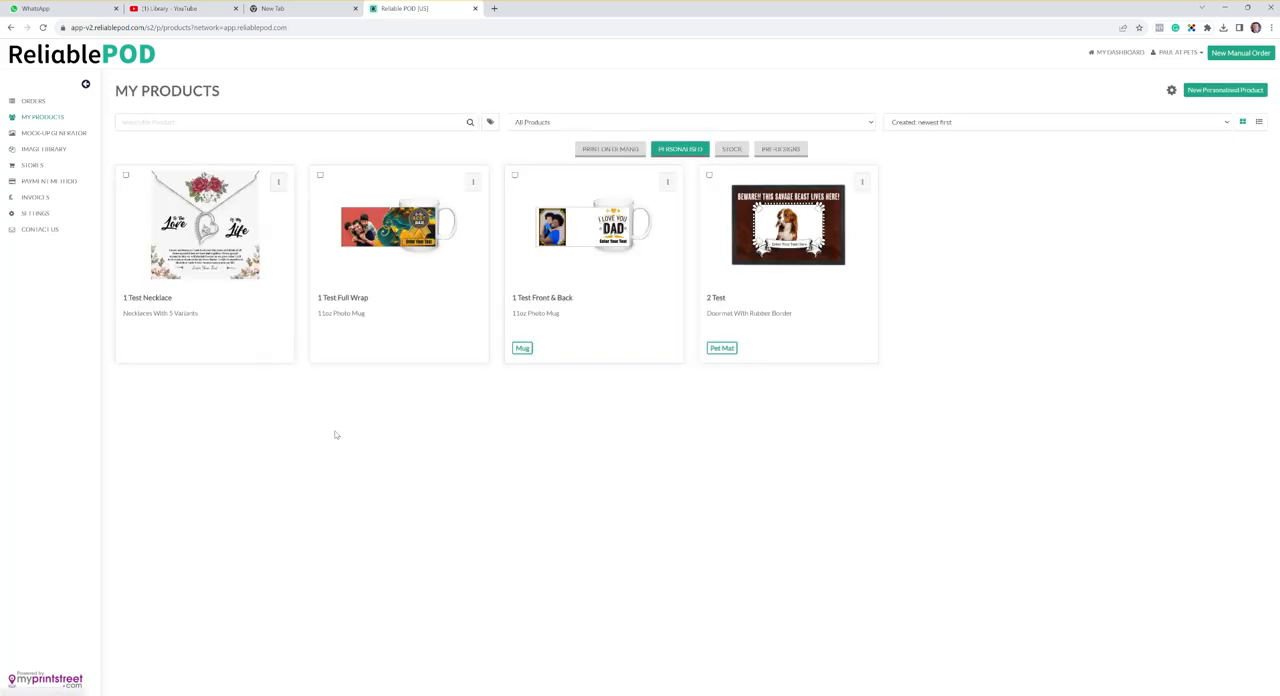
pyautogui.click(231, 273)
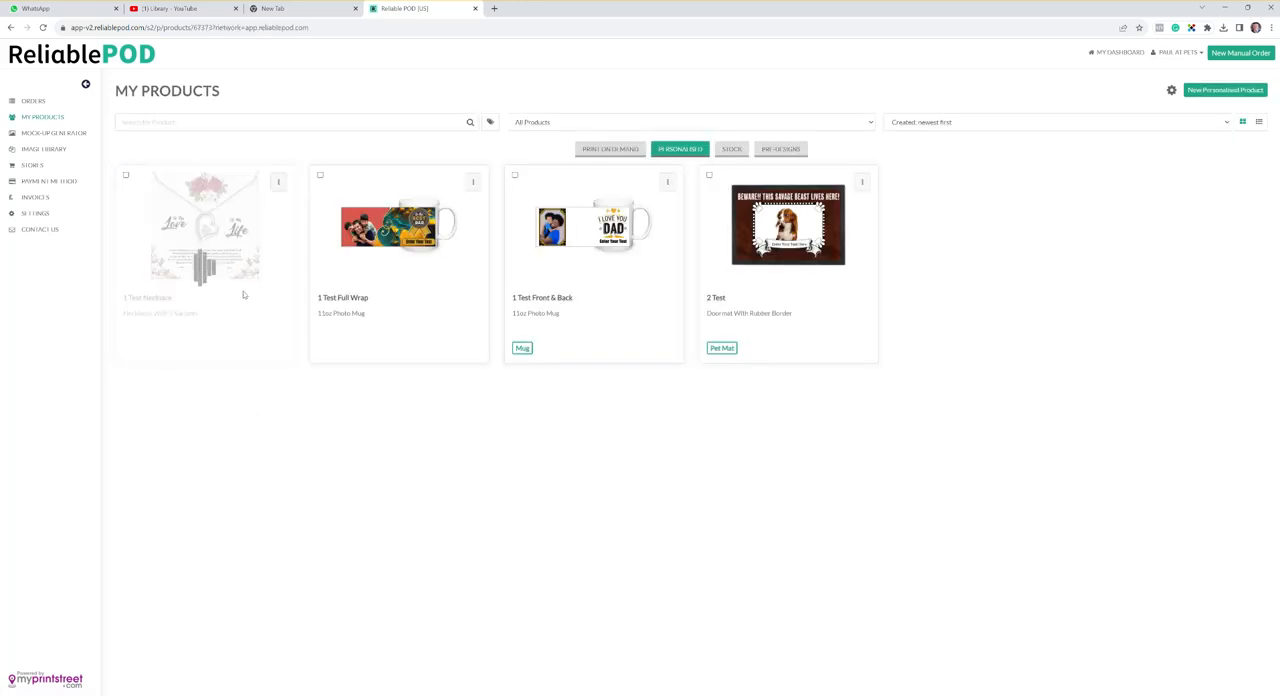
pyautogui.moveTo(236, 548); pyautogui.dragTo(487, 552)
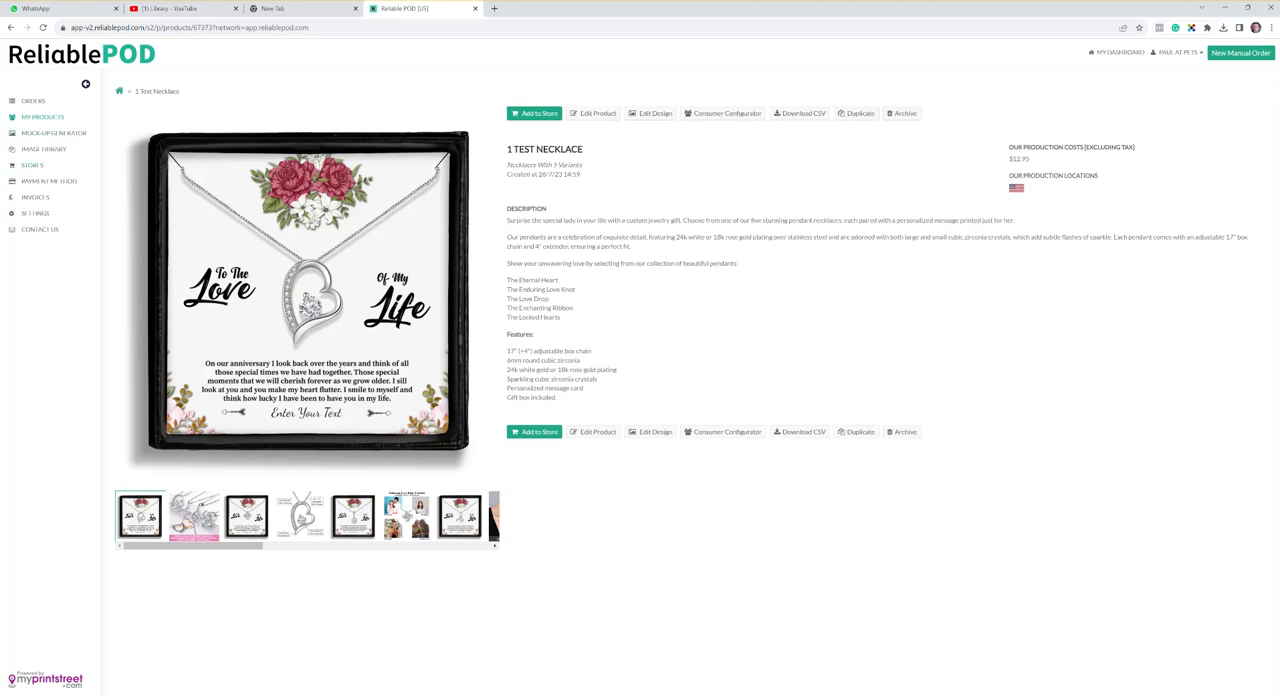
# - Start adding the necklace to the Pets-Got-Class.Myshopify.com Shopify store, accepting the default mock-ups and product details up to the pricing stage
pyautogui.click(539, 114)
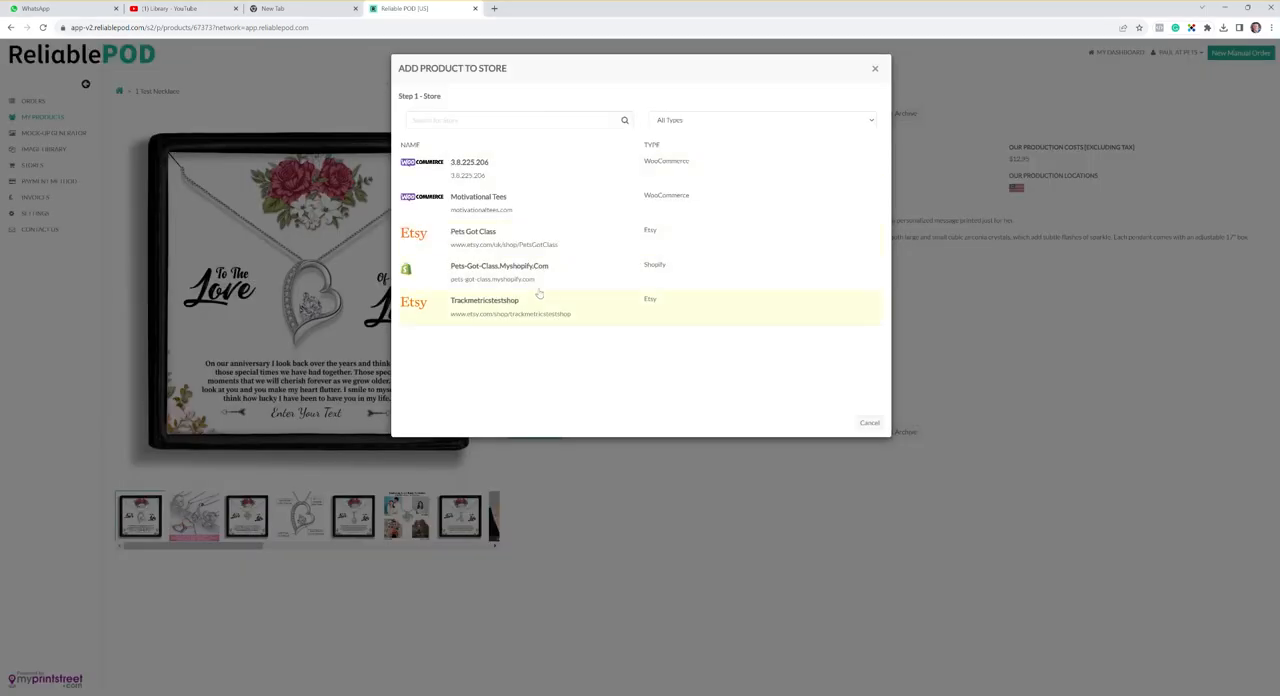
pyautogui.click(476, 280)
pyautogui.click(454, 424)
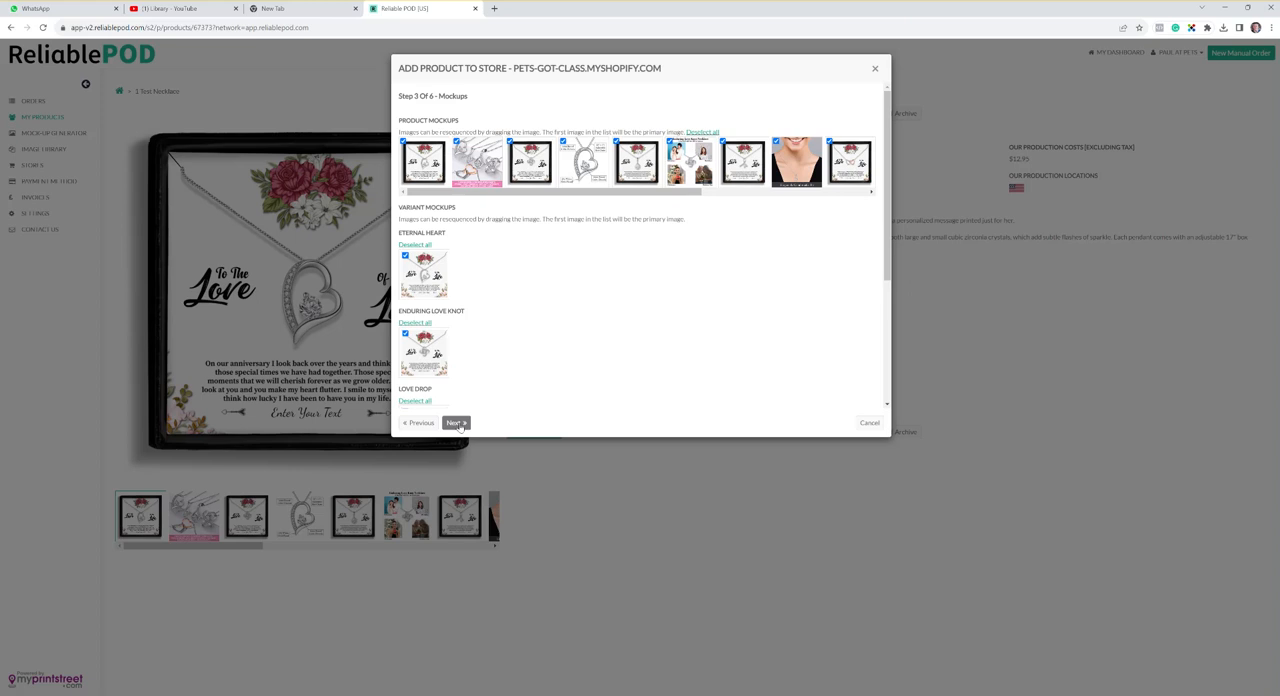
pyautogui.click(456, 423)
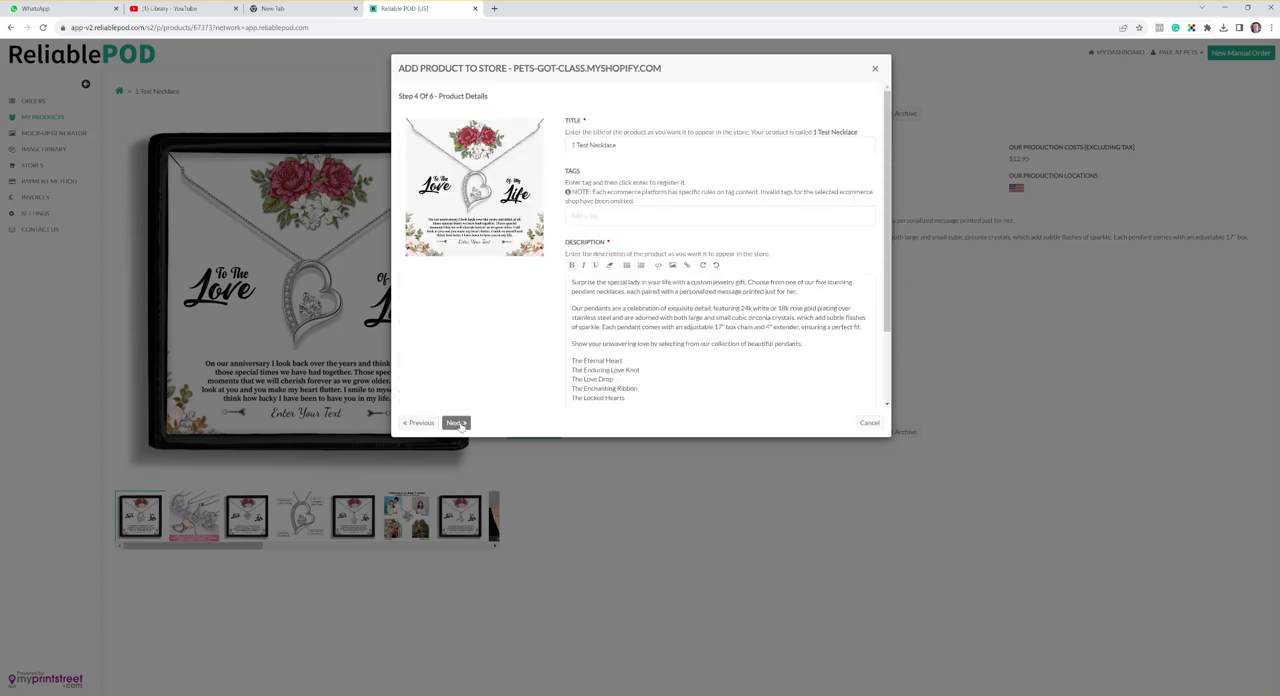
pyautogui.click(455, 423)
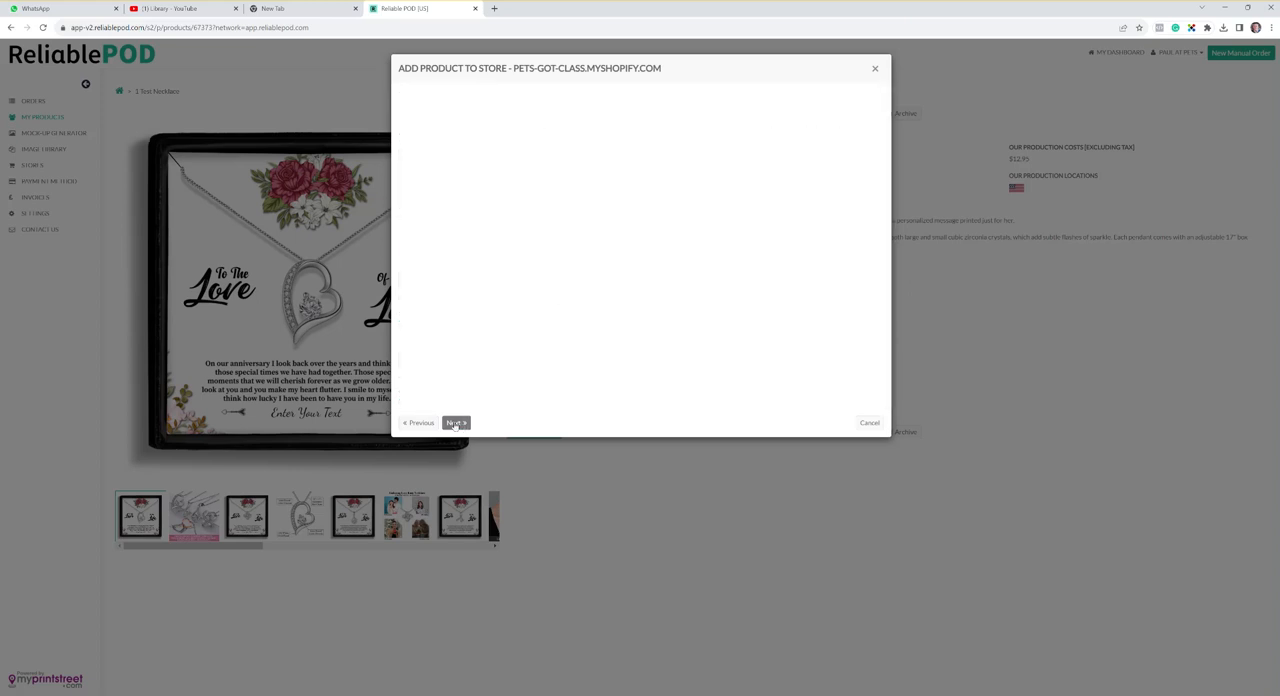
pyautogui.click(455, 423)
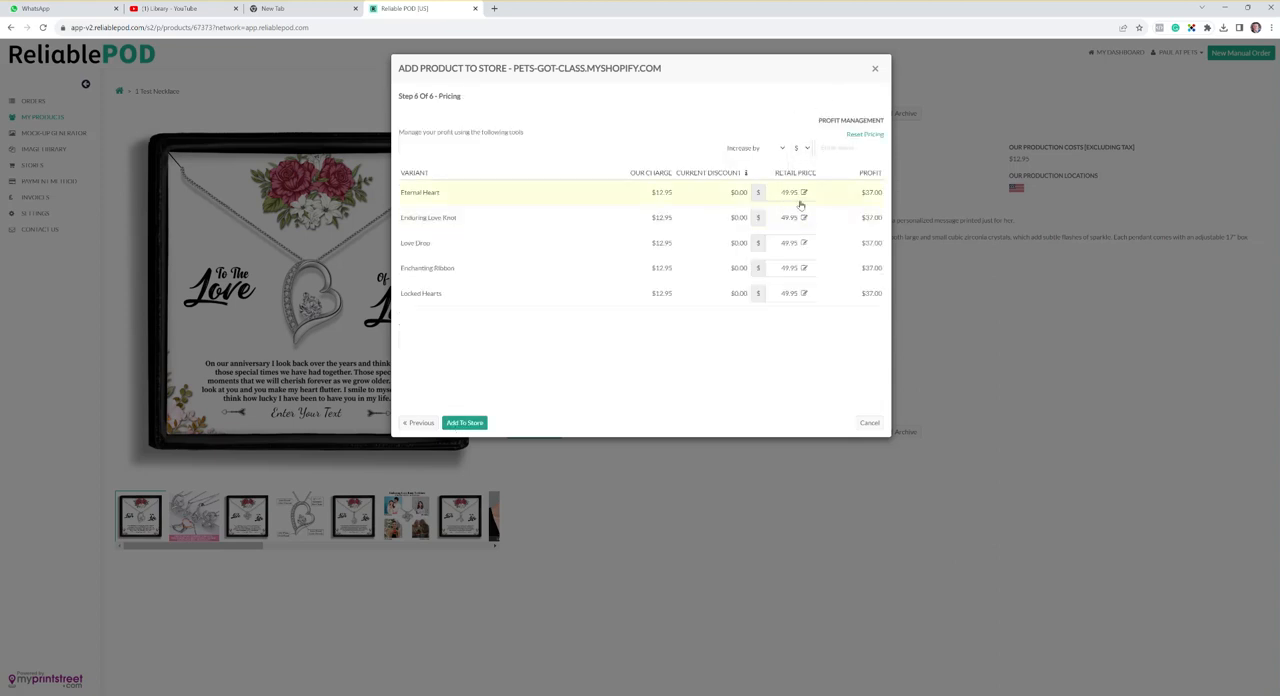
# - Accept the default retail prices for the necklace variants, add the product to the store and close the dialog
pyautogui.click(781, 148)
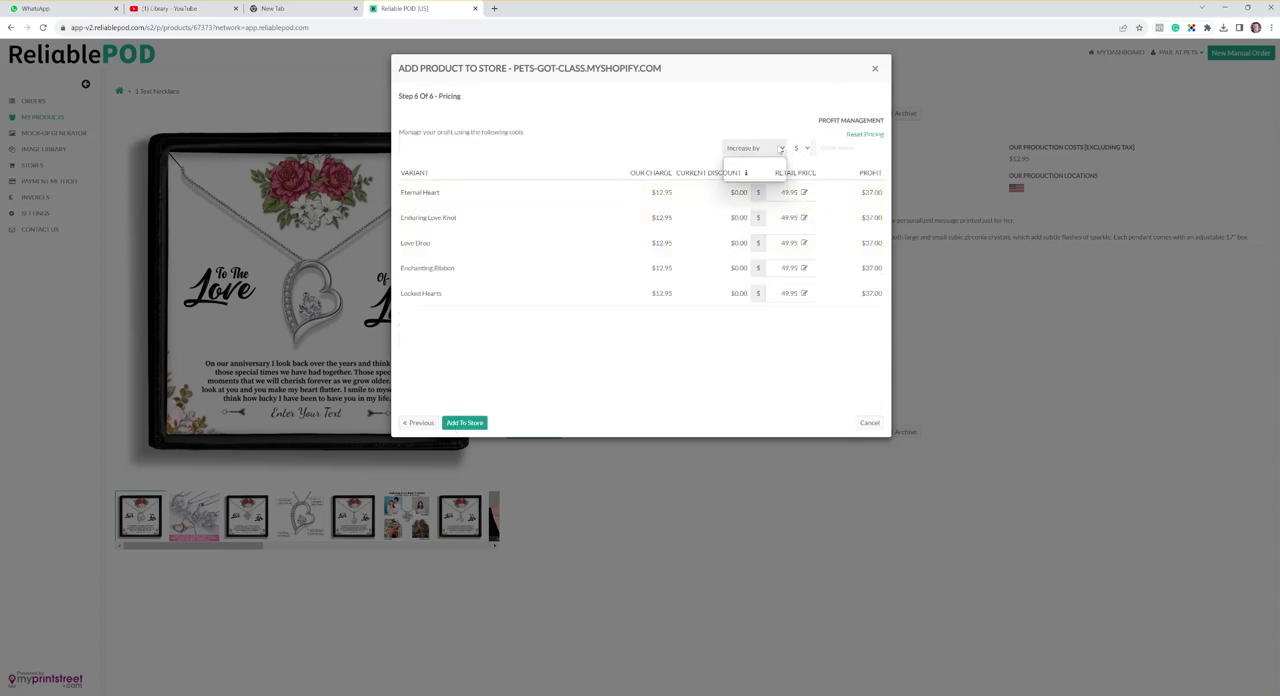
pyautogui.click(781, 149)
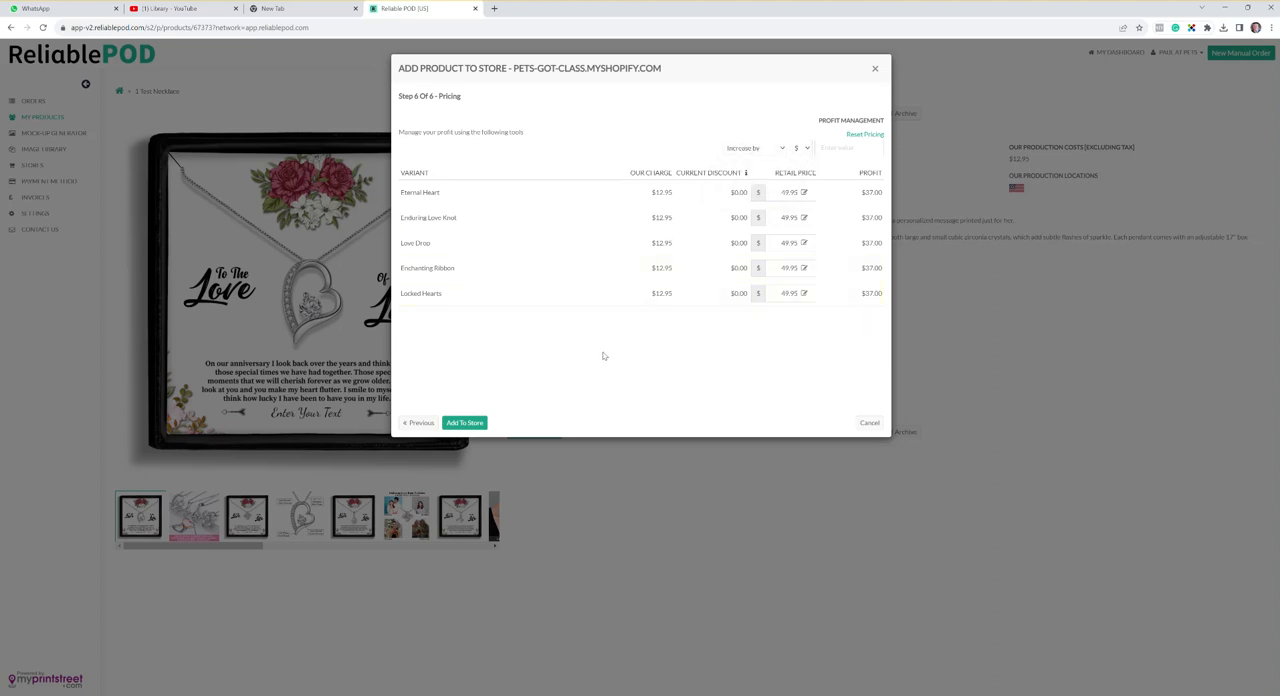
pyautogui.click(460, 423)
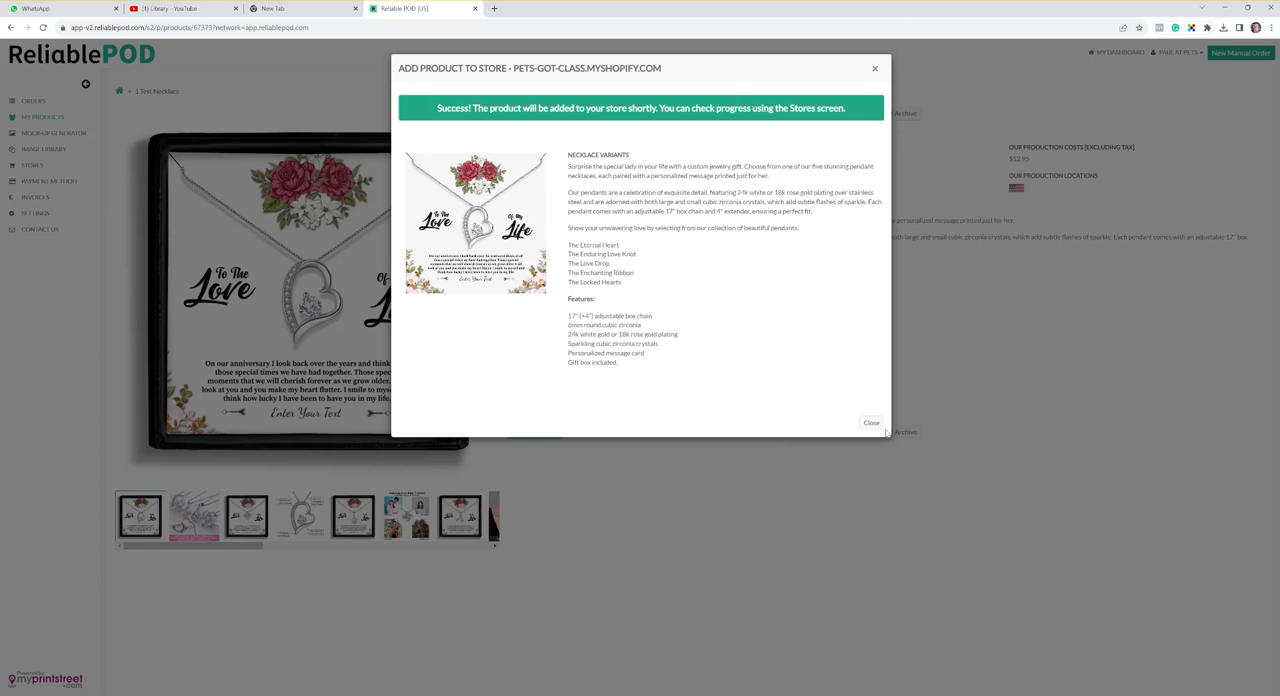
pyautogui.click(871, 423)
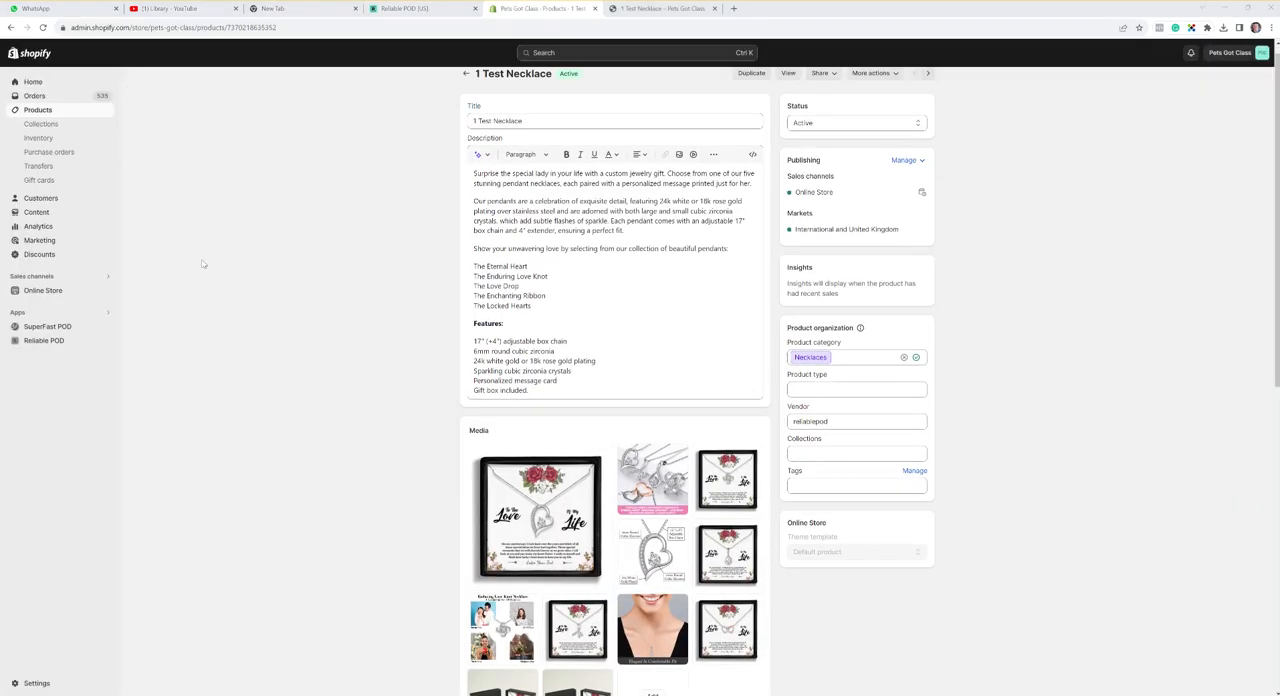
# - Switch to the Shopify admin and examine the 1 Test Necklace listing's description, media and variants
pyautogui.scroll(-3, 199, 266)
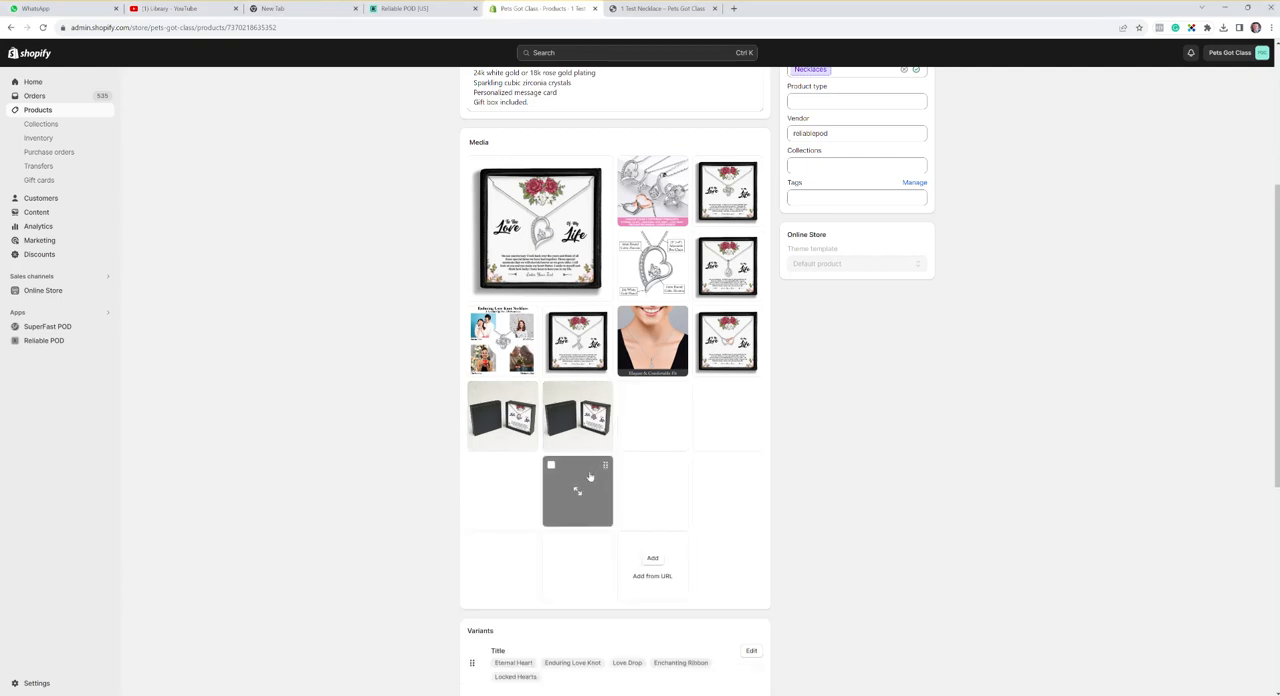
pyautogui.scroll(-1, 257, 401)
pyautogui.scroll(-3, 255, 399)
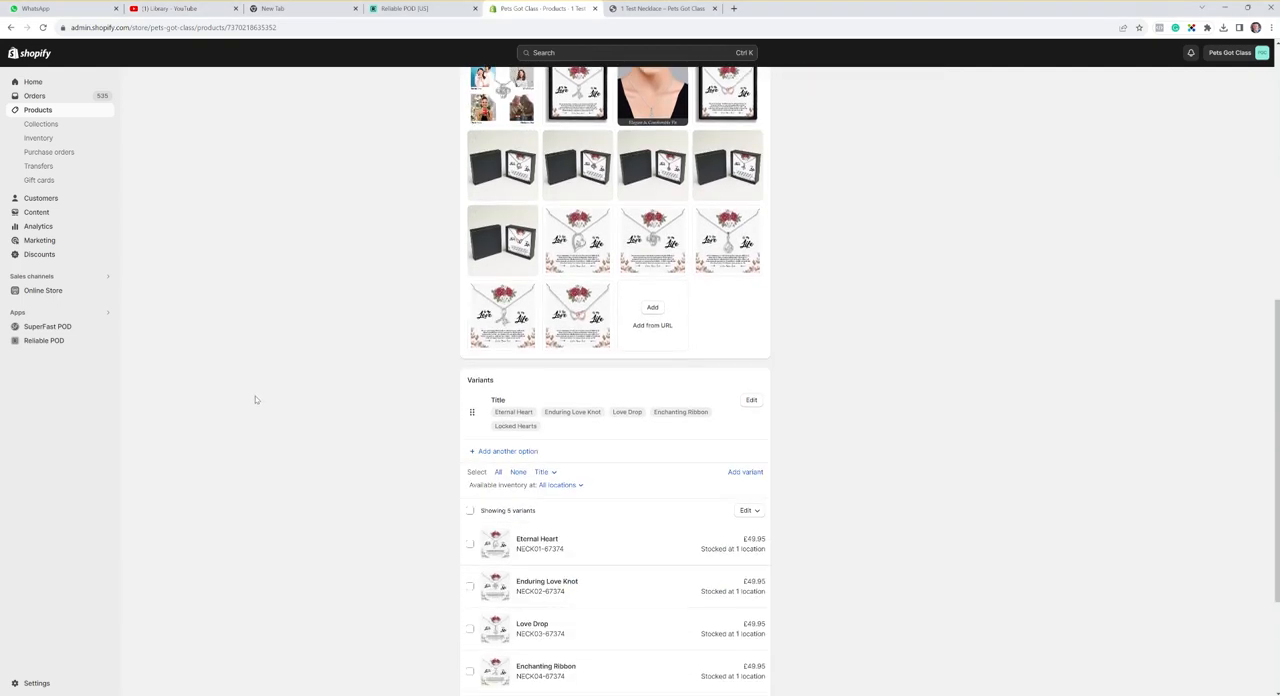
pyautogui.scroll(10, 485, 470)
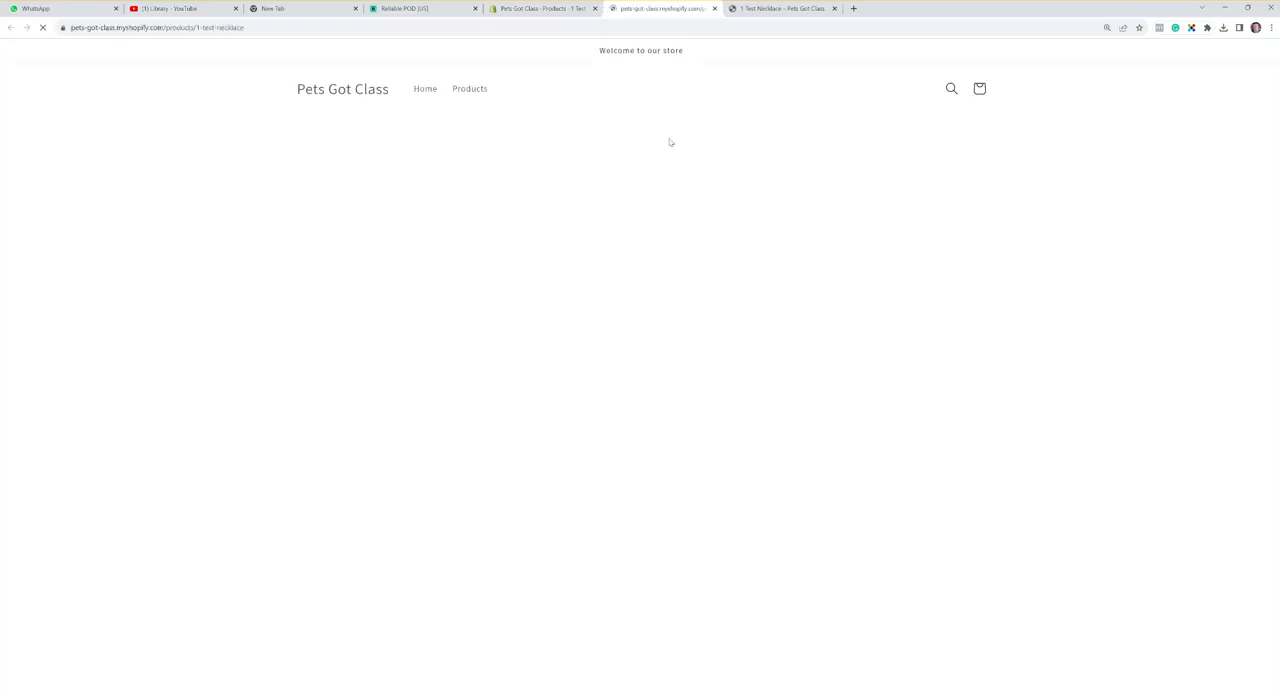
# - View the necklace in the online store and preview the Love Drop variant followed by the Enchanting Ribbon variant
pyautogui.click(788, 85)
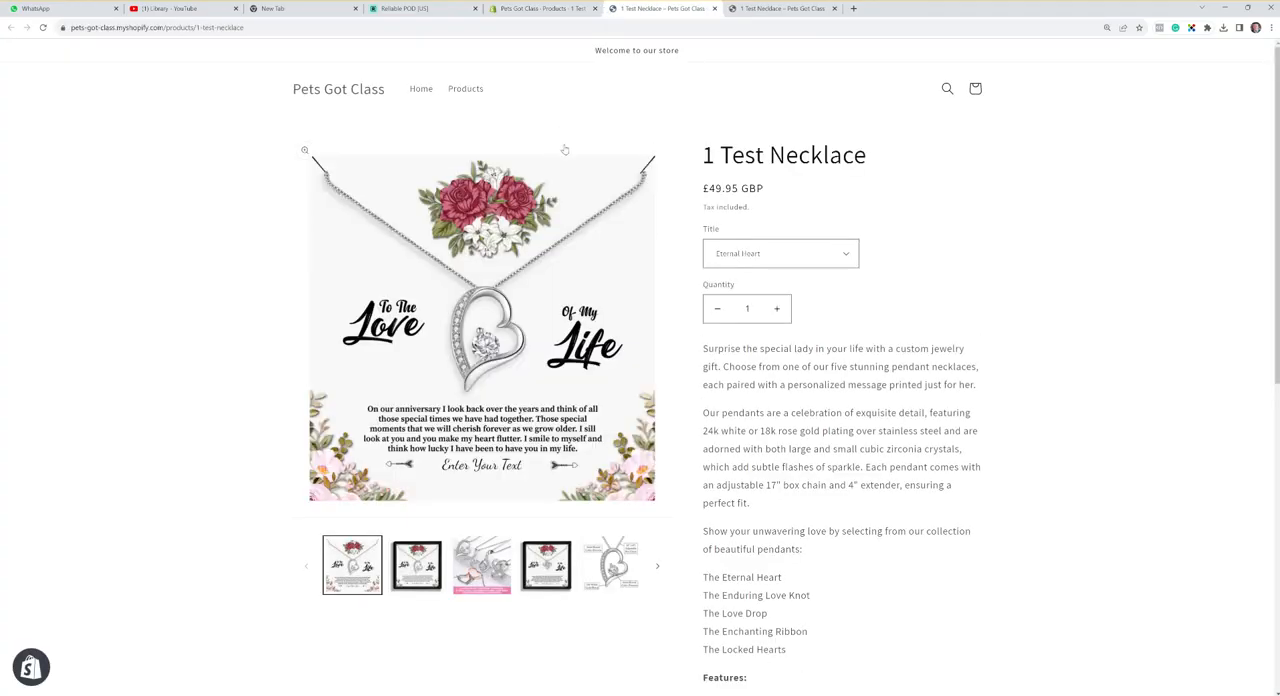
pyautogui.click(802, 258)
pyautogui.click(774, 296)
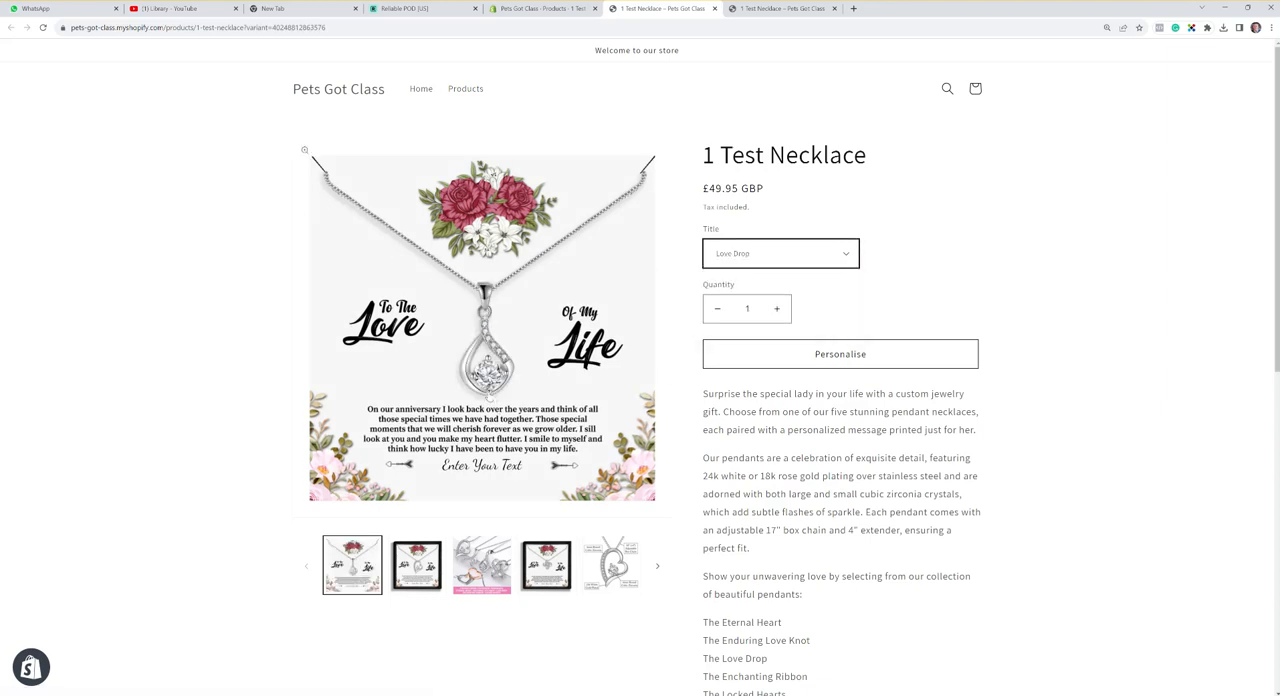
pyautogui.click(728, 258)
pyautogui.click(729, 305)
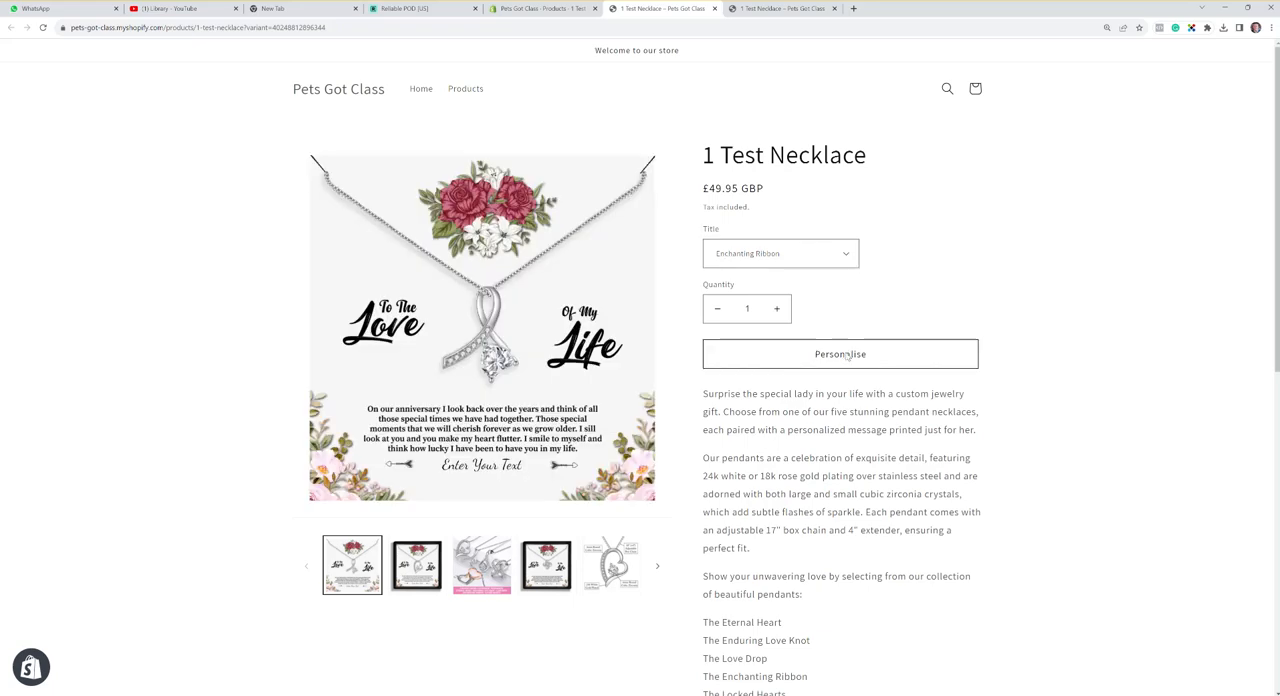
# - Try personalising the message card with "Love You From" plus the sender's first name, and close the personaliser without adding to cart
pyautogui.click(845, 355)
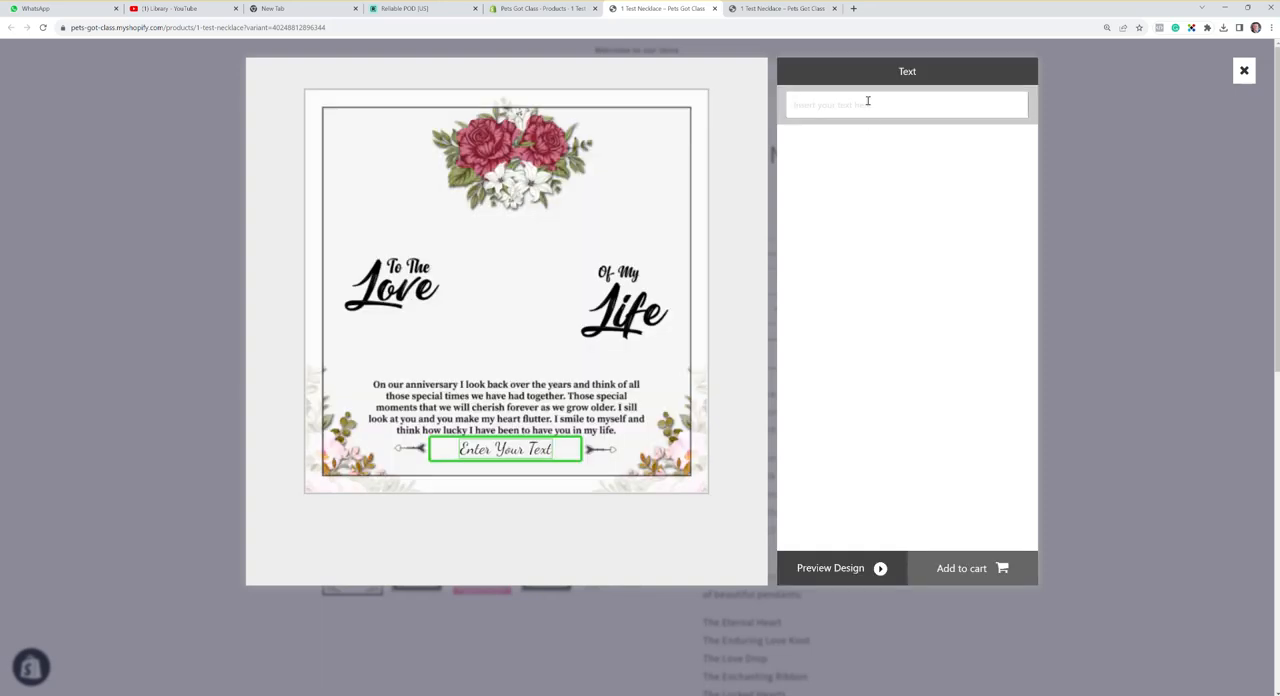
pyautogui.write('Love ')
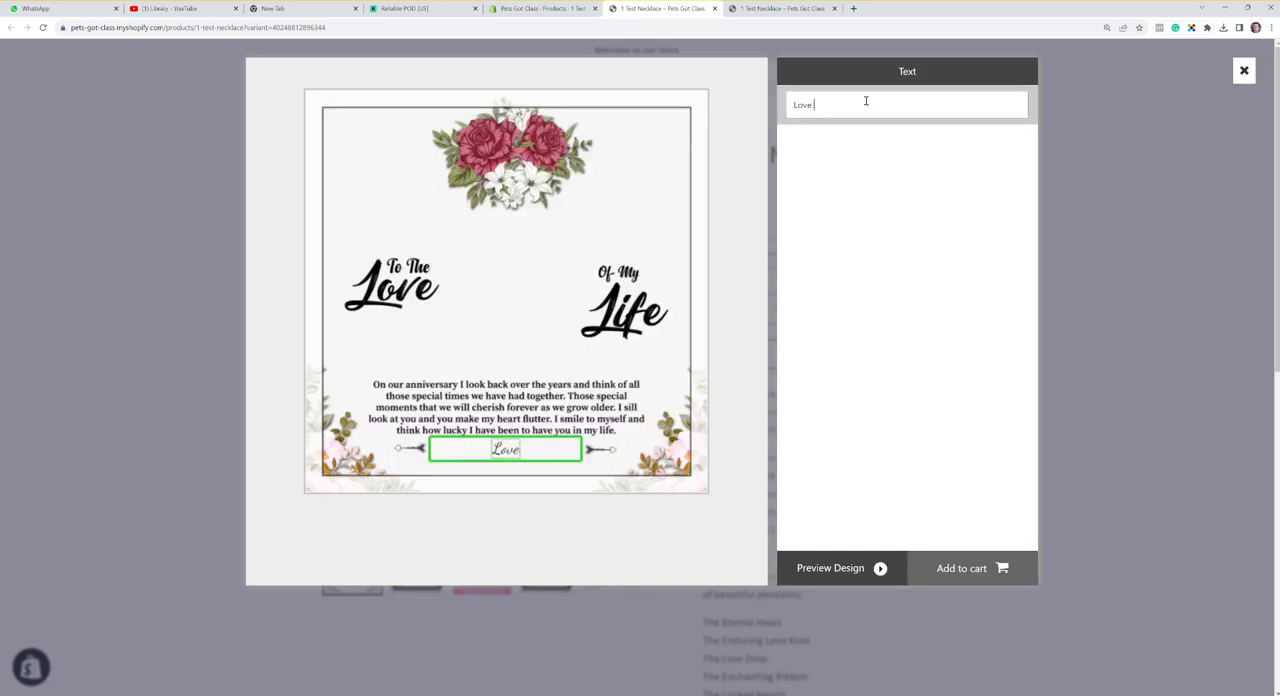
pyautogui.write('You Fr')
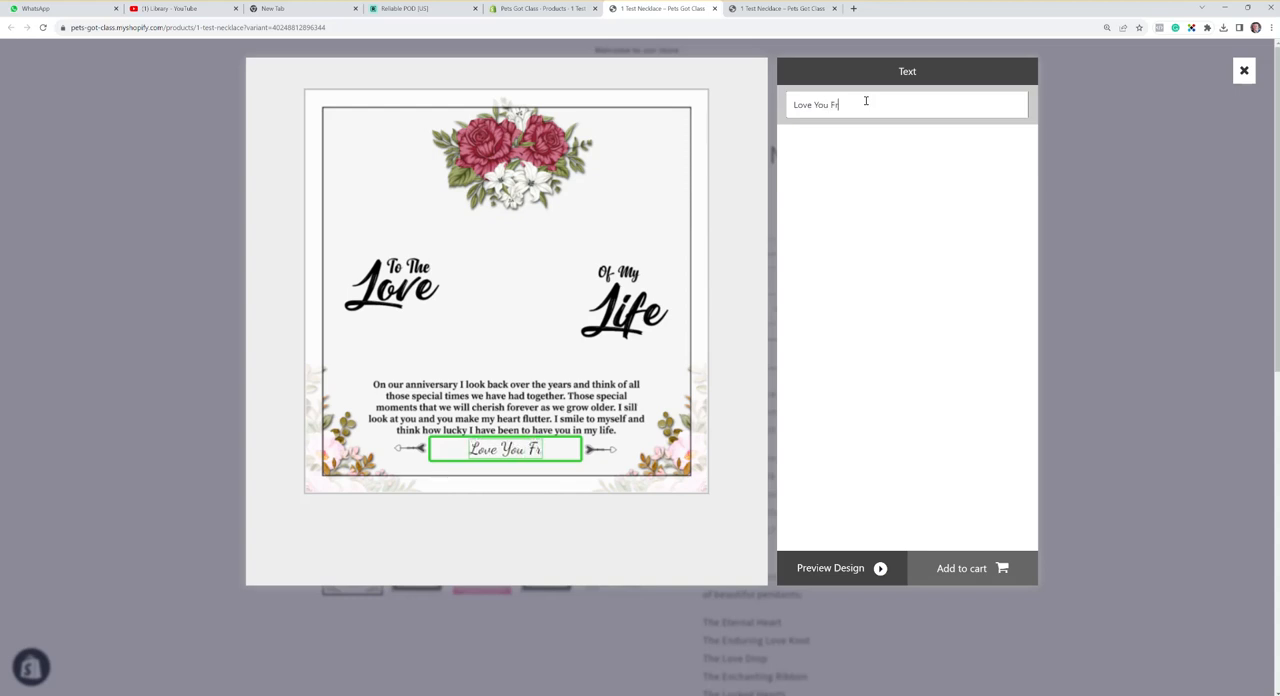
pyautogui.write('om')
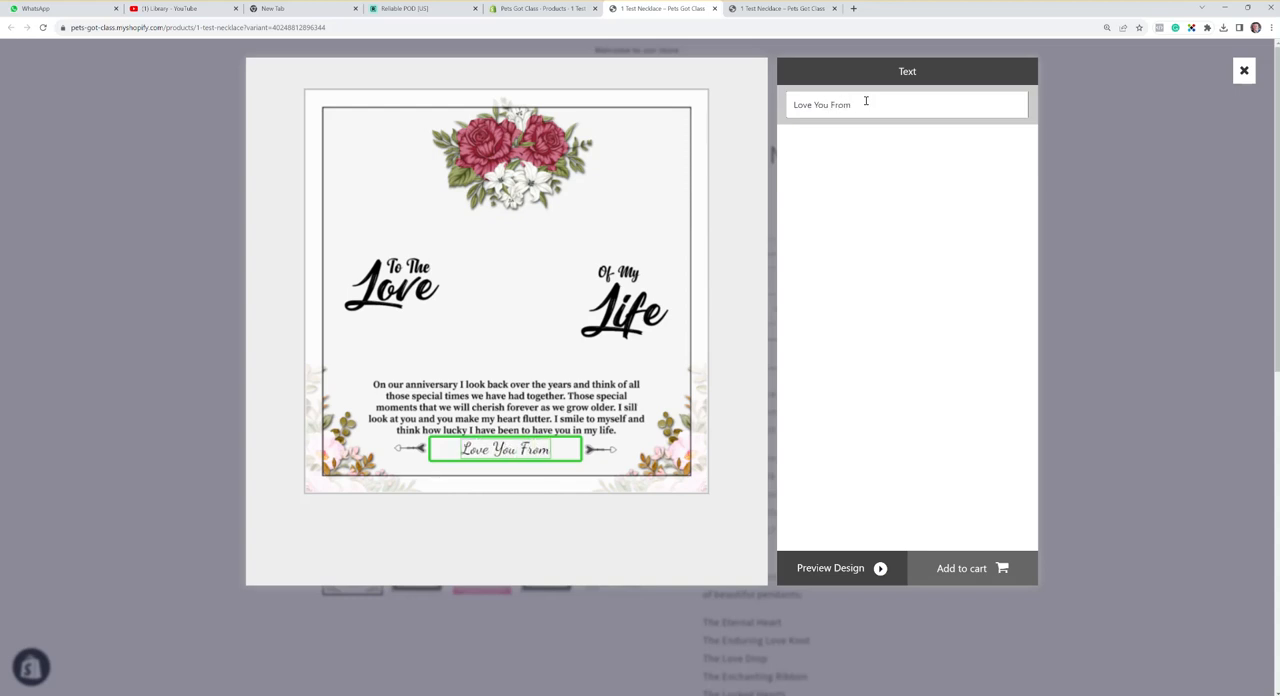
pyautogui.write(' Paul')
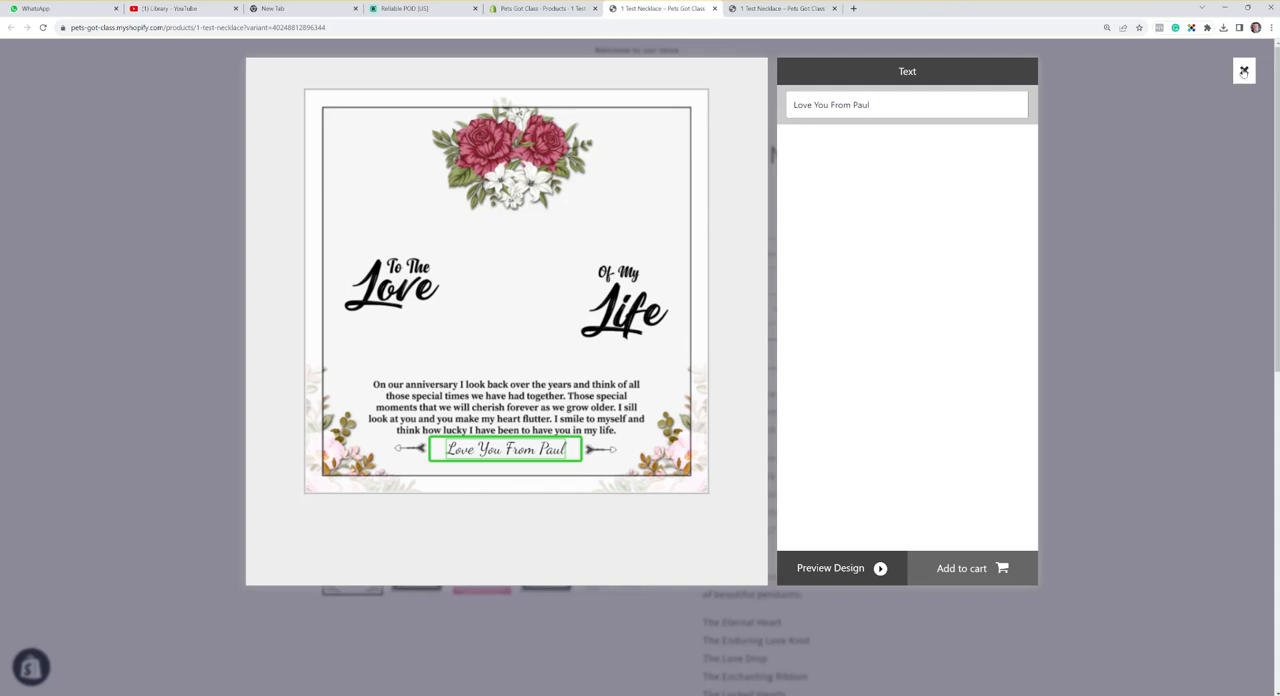
pyautogui.click(1244, 70)
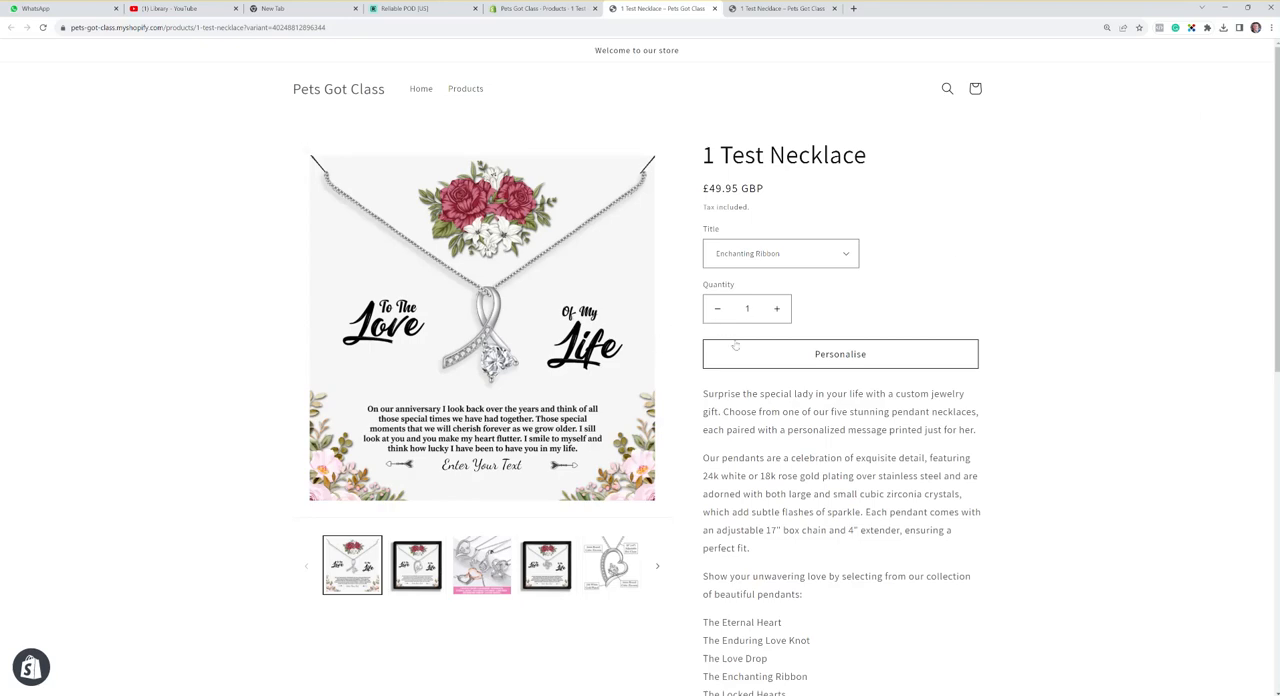